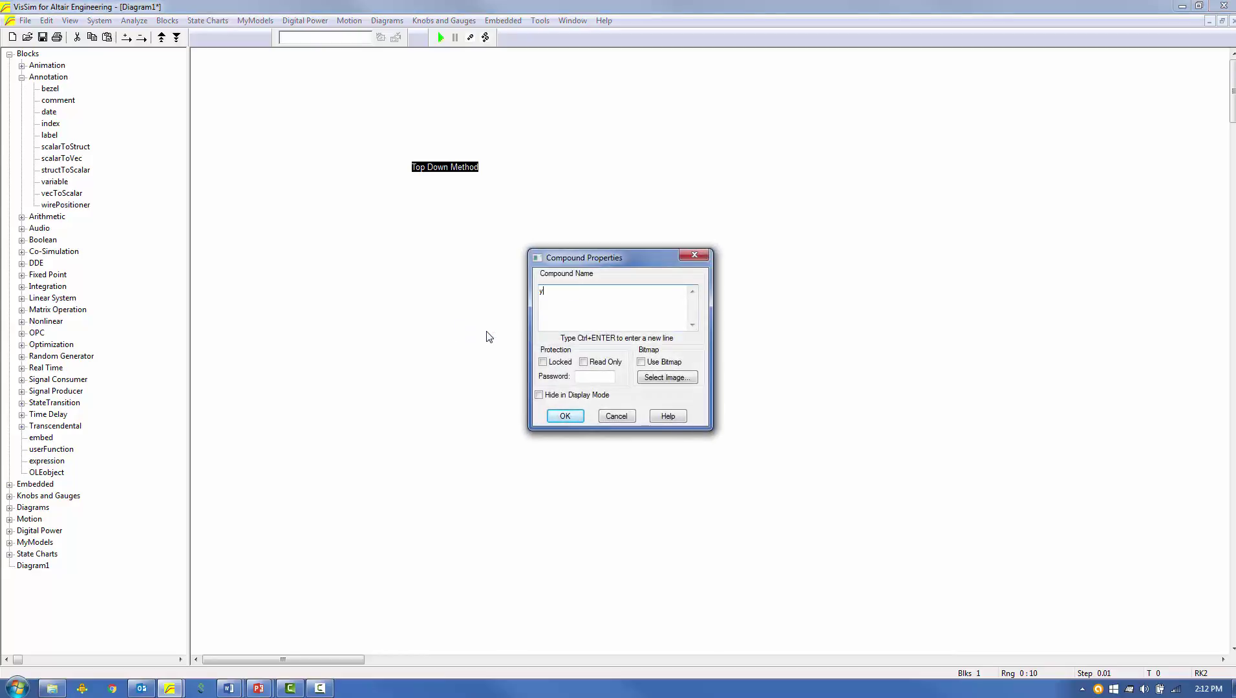
Name the compound block y=F(u1,u2) and add two input tabs and one output tab.
type("=F(u1,u2)")
key("Return")
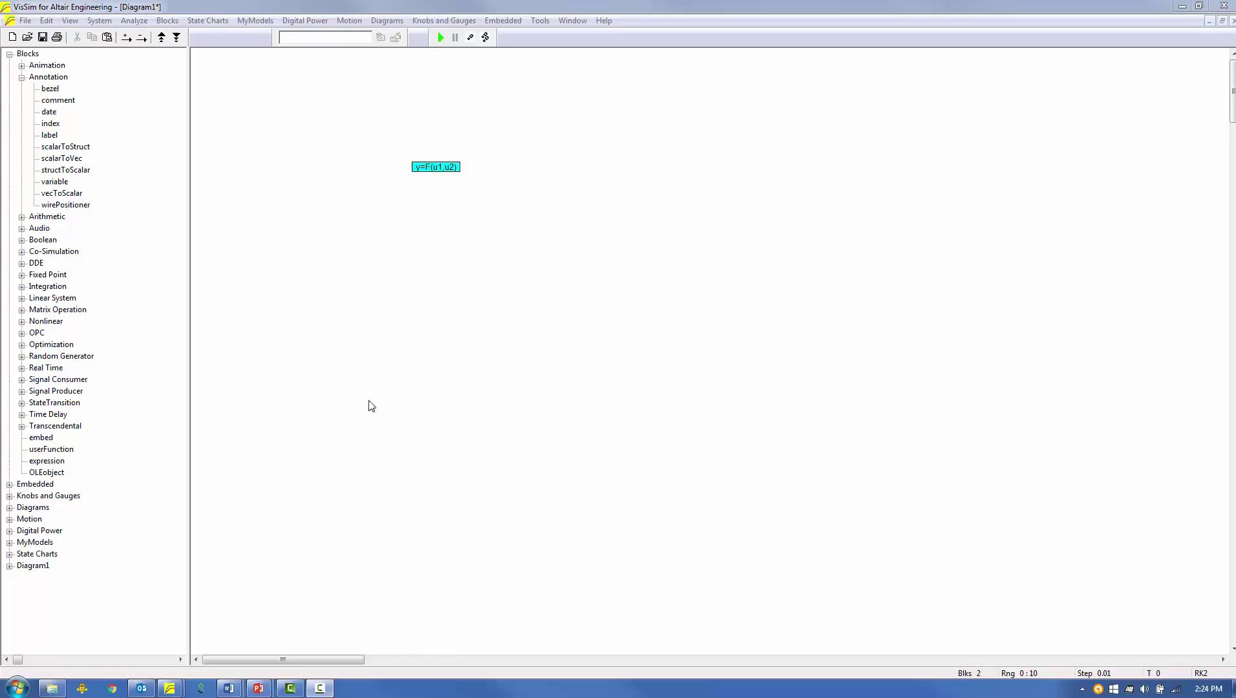
left_click(127, 38)
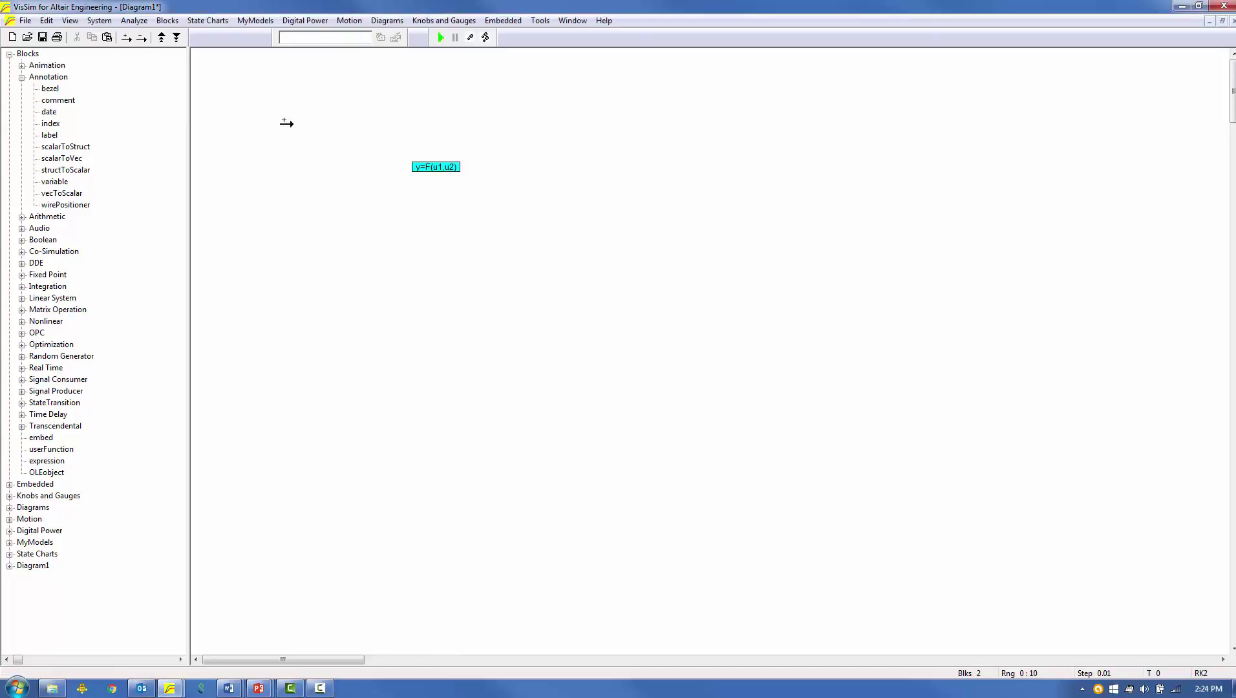
left_click(406, 166)
left_click(414, 167)
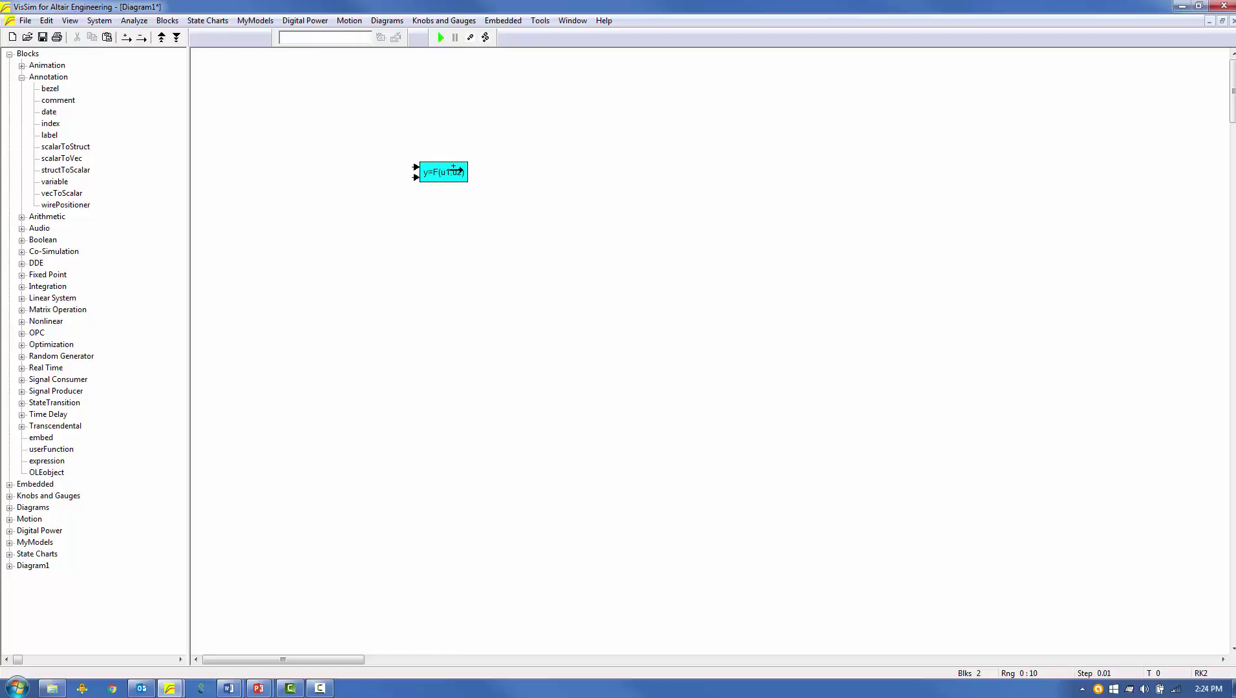
left_click(460, 173)
left_click(142, 37)
left_click(467, 266)
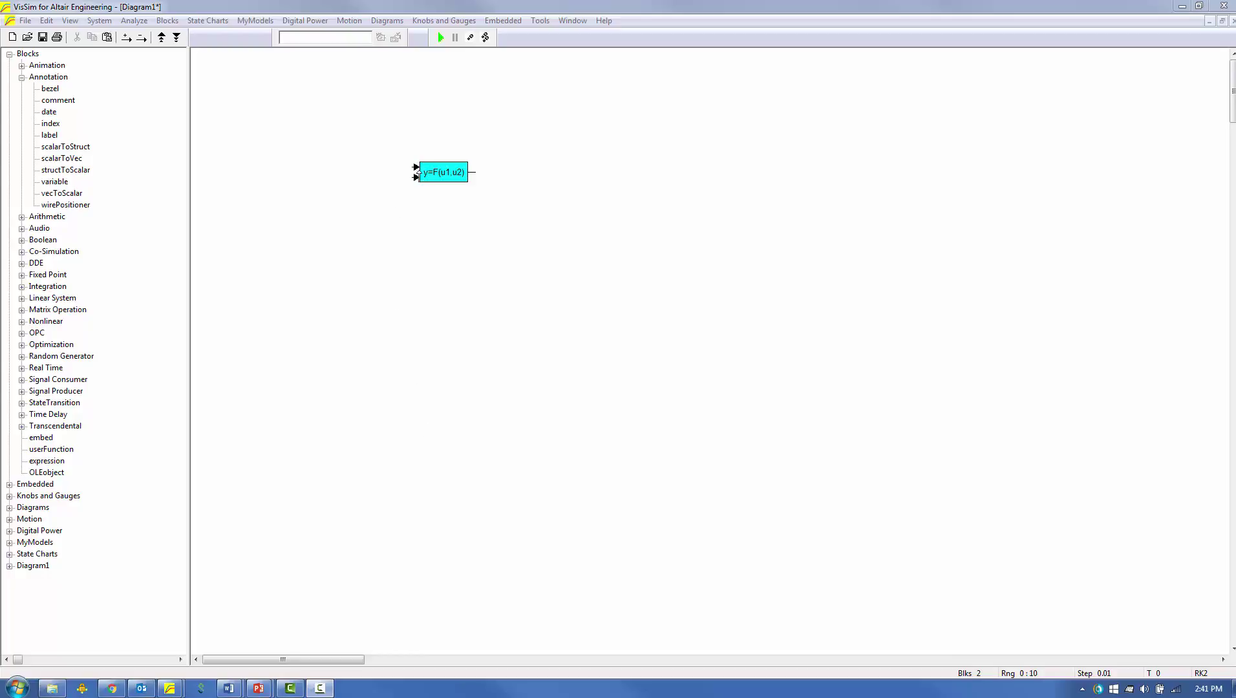
Name the input connectors U1 and U2 and the output connector Y in Connector Properties.
right_click(416, 168)
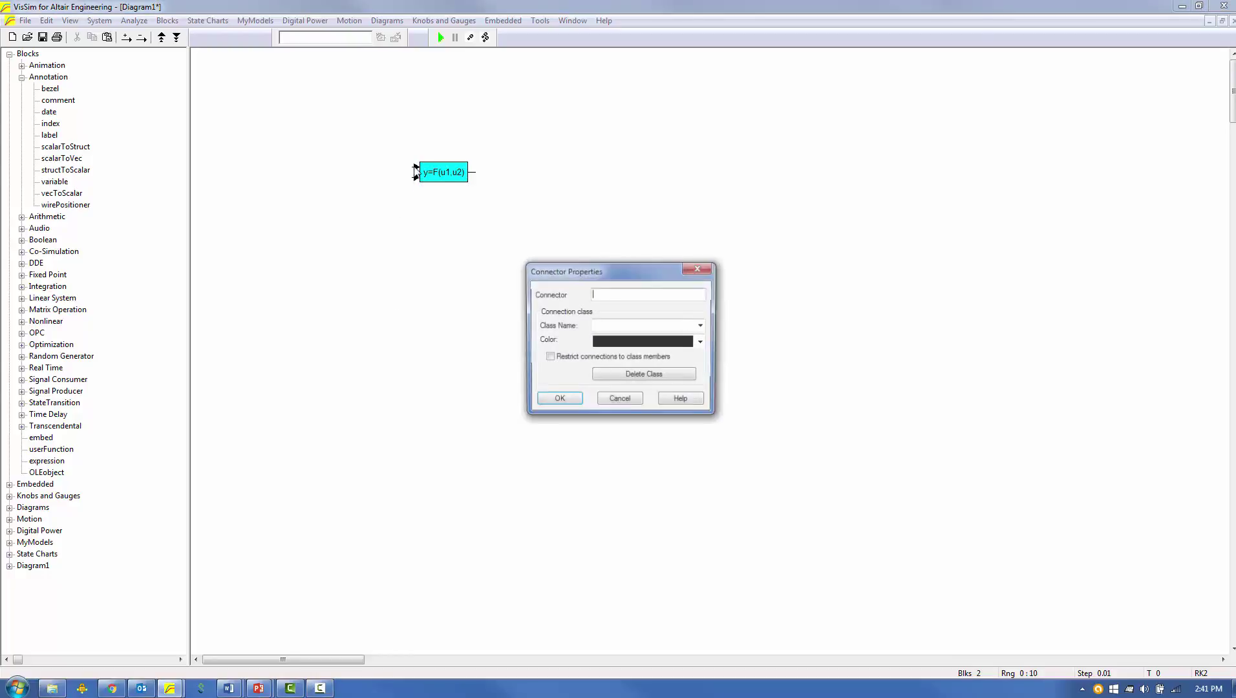
type("u1")
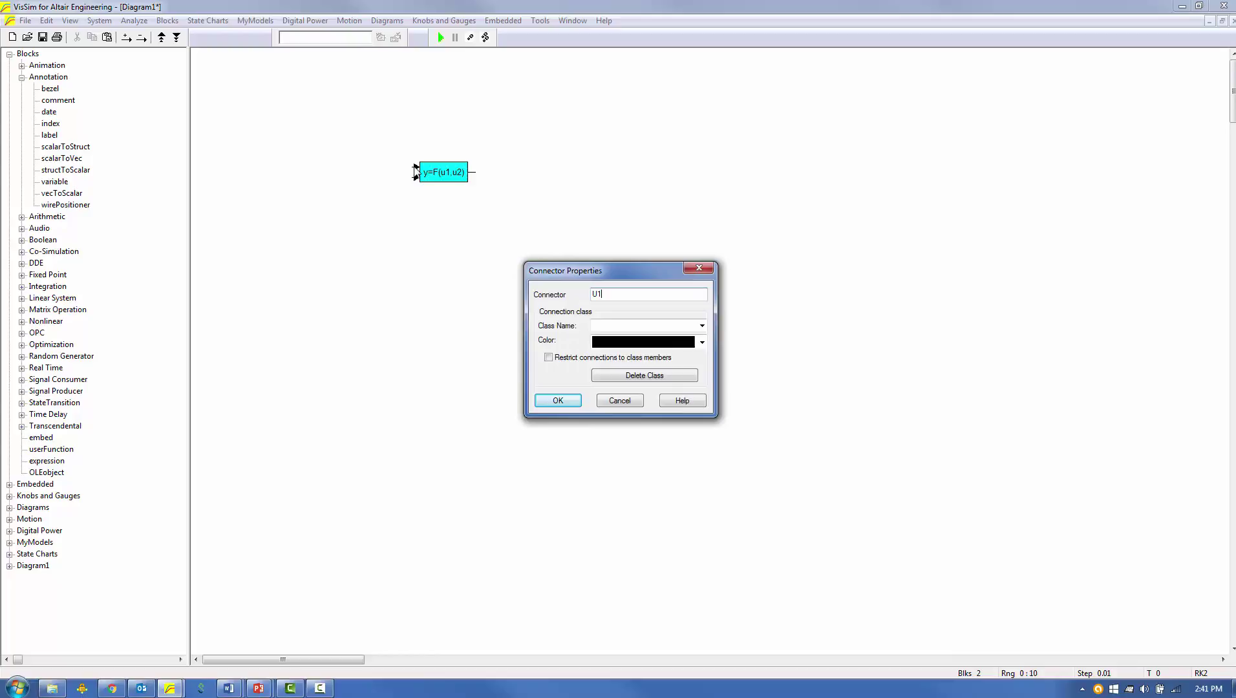
key("Return")
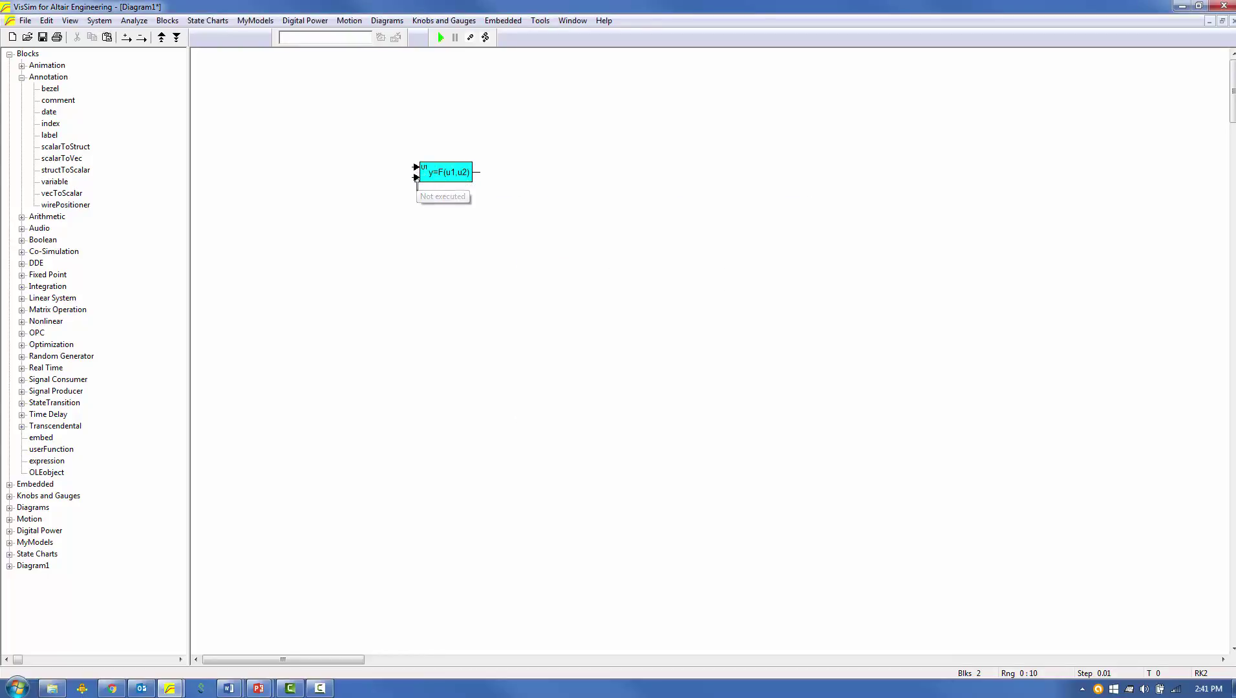
right_click(417, 182)
type("U2")
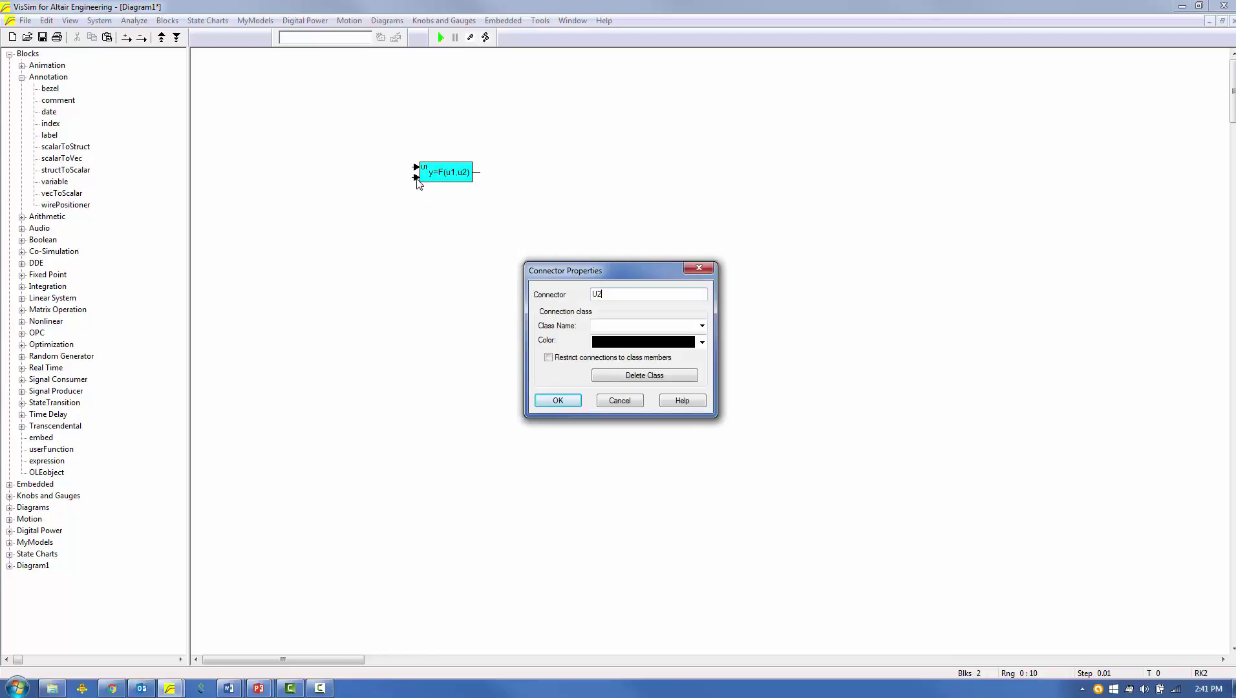
key("Return")
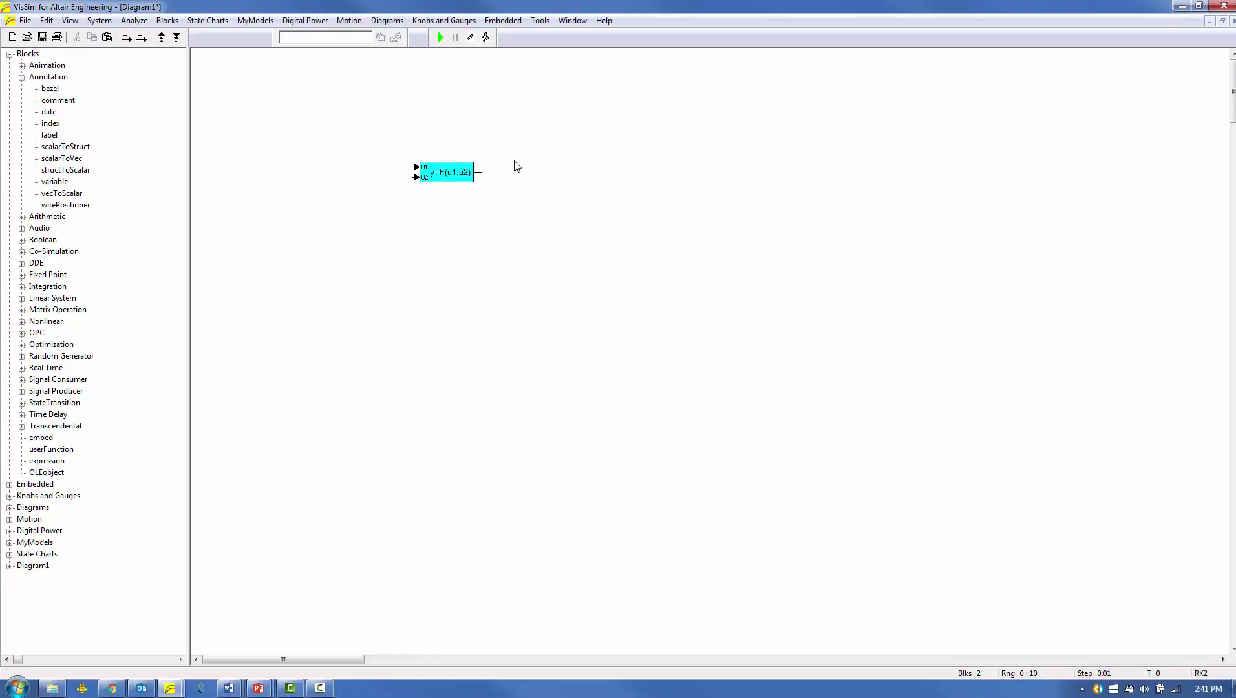
right_click(478, 174)
type("Y")
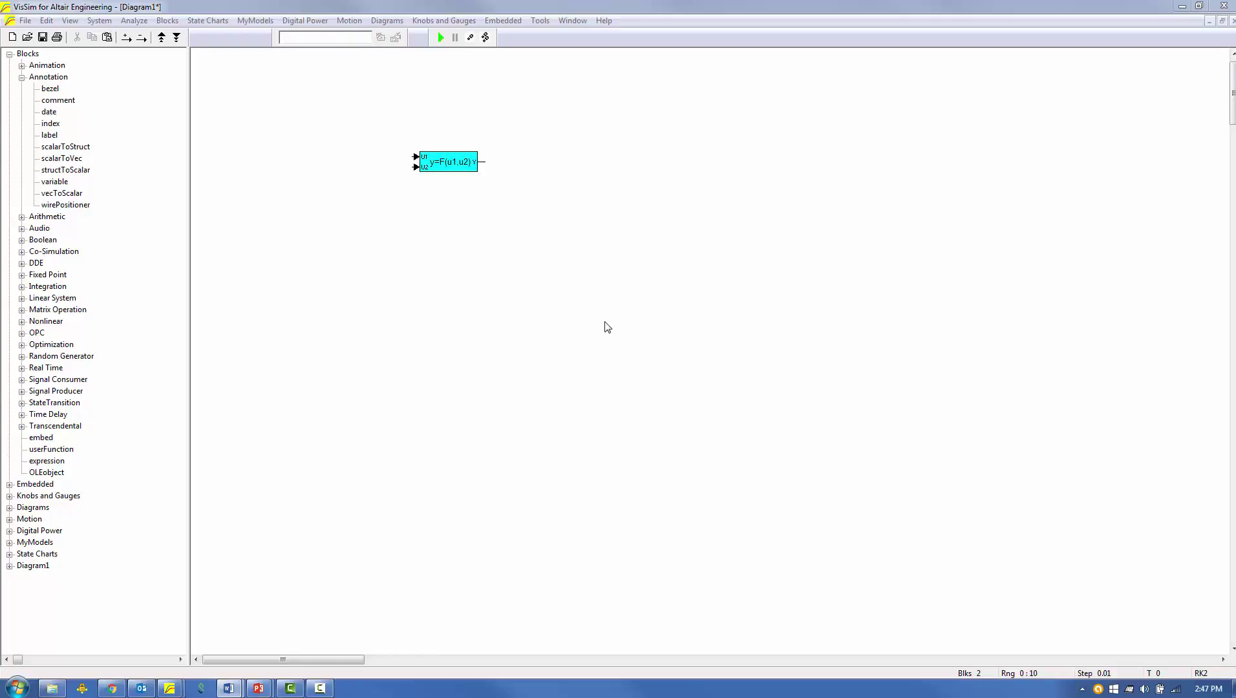
Step into y=F(u1,u2) and back out, via right-click and the Diagram1 tree, then open Compound Properties.
right_click(453, 162)
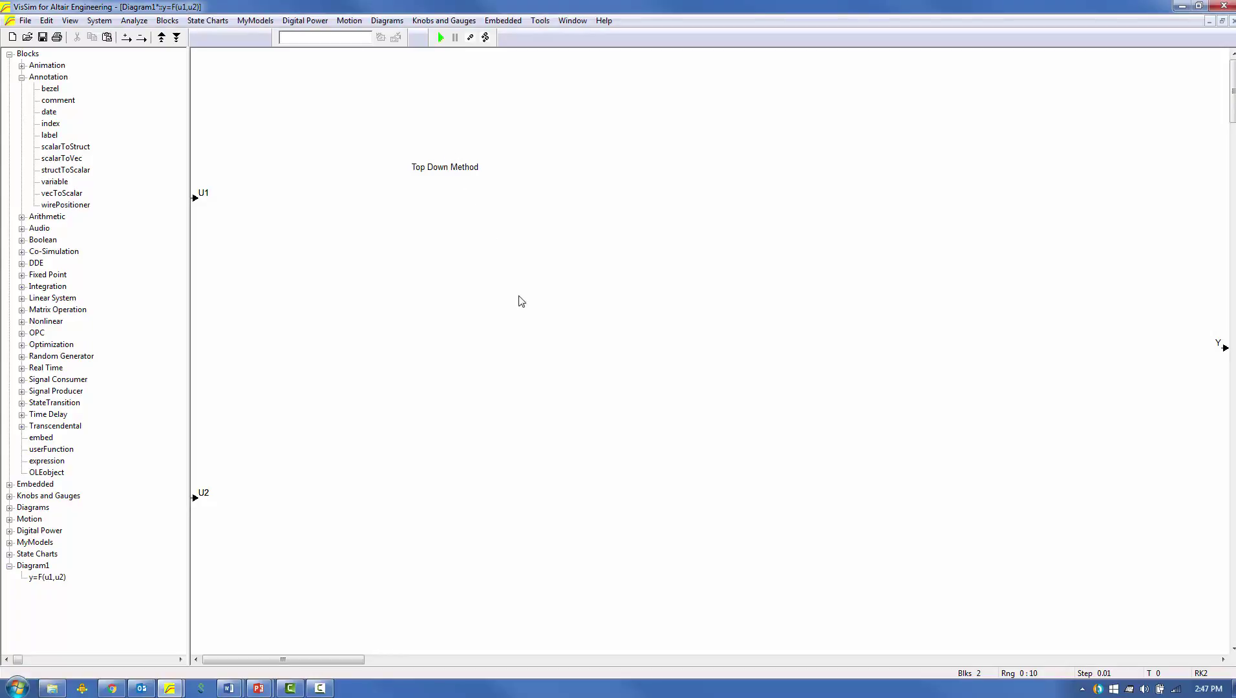
right_click(531, 331)
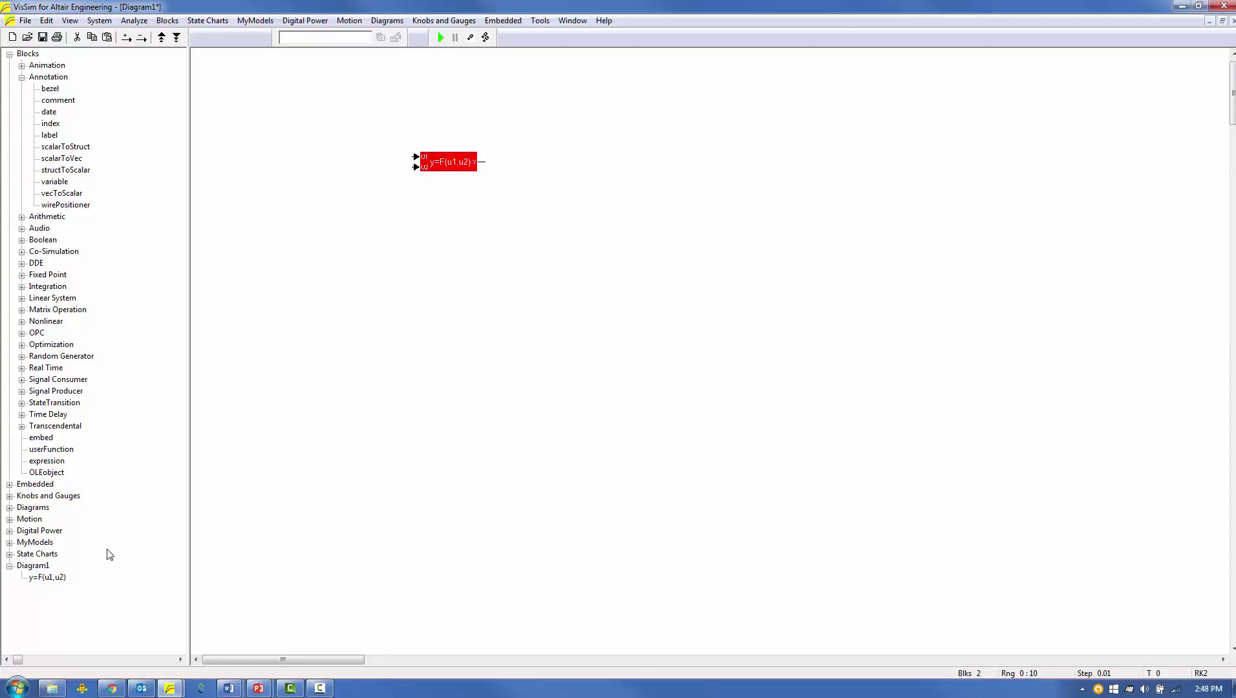
left_click(26, 568)
left_click(35, 579)
double_click(35, 580)
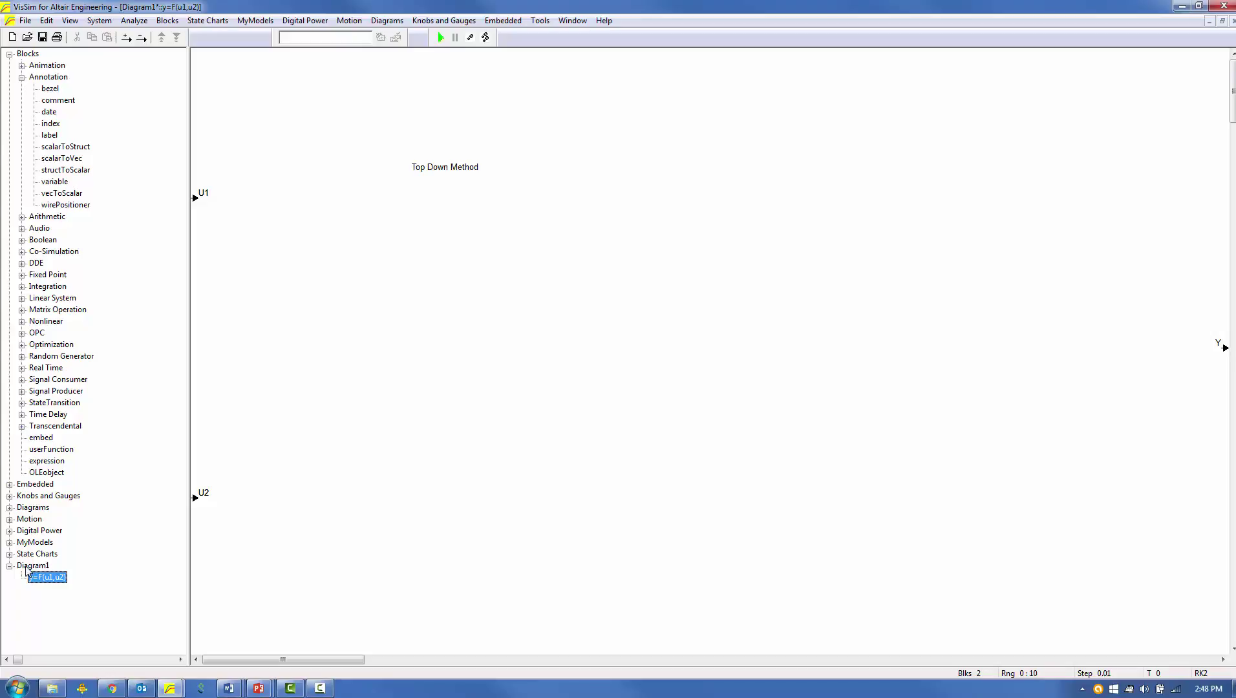
double_click(27, 568)
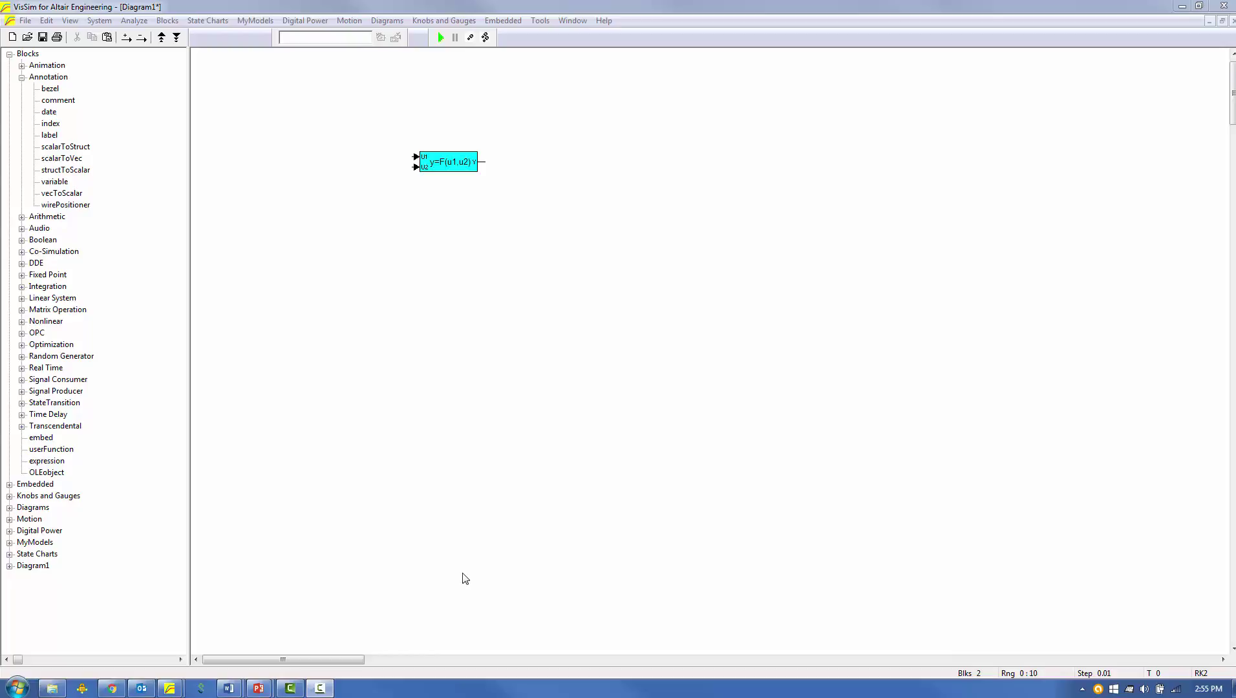
left_click(452, 320)
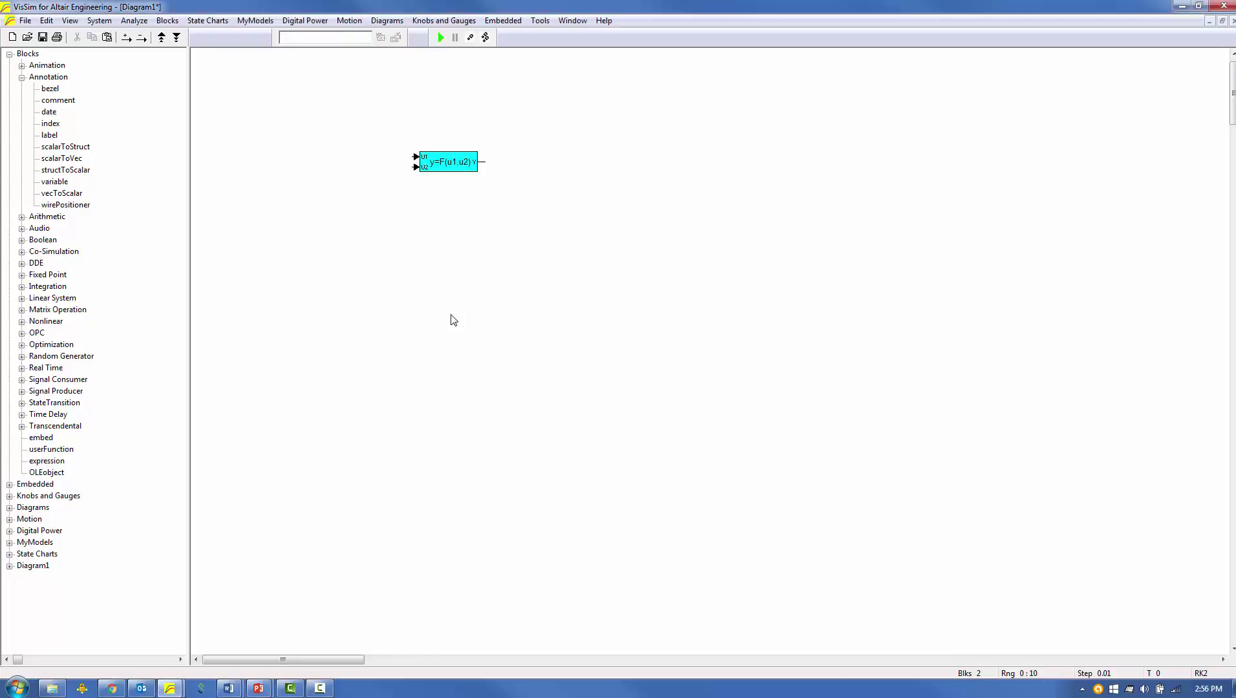
right_click(439, 162)
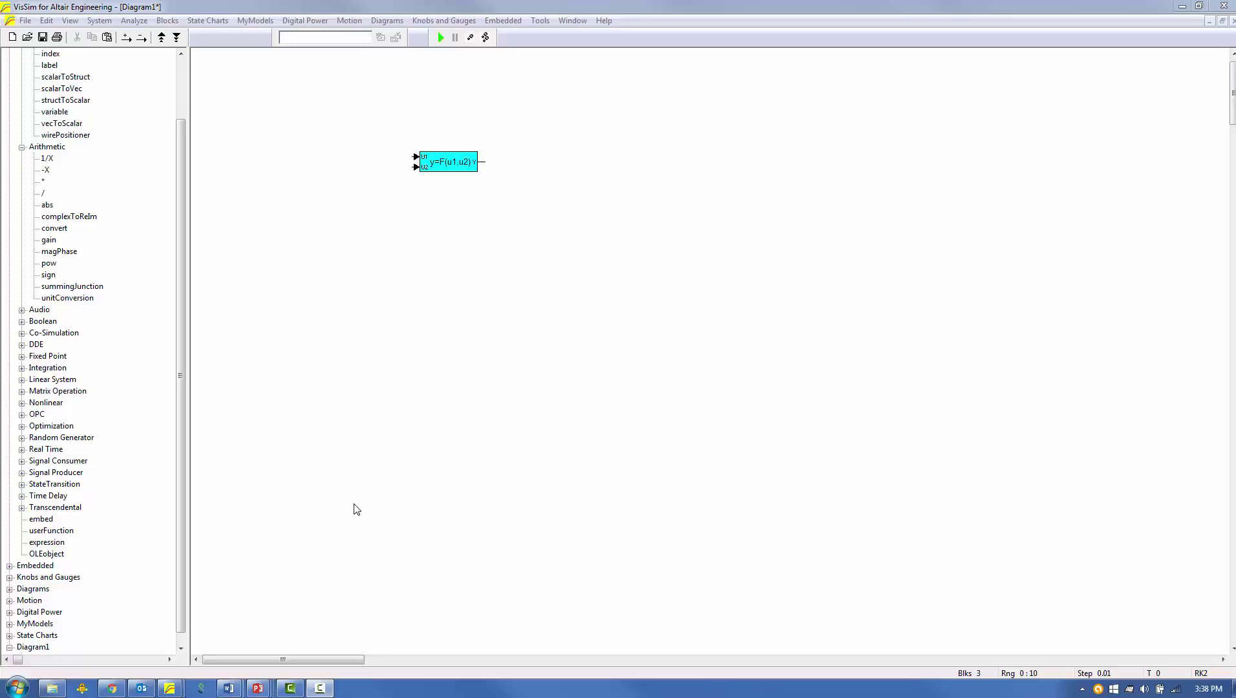
Inside the compound, add a summing junction computing U1 minus U2.
right_click(456, 161)
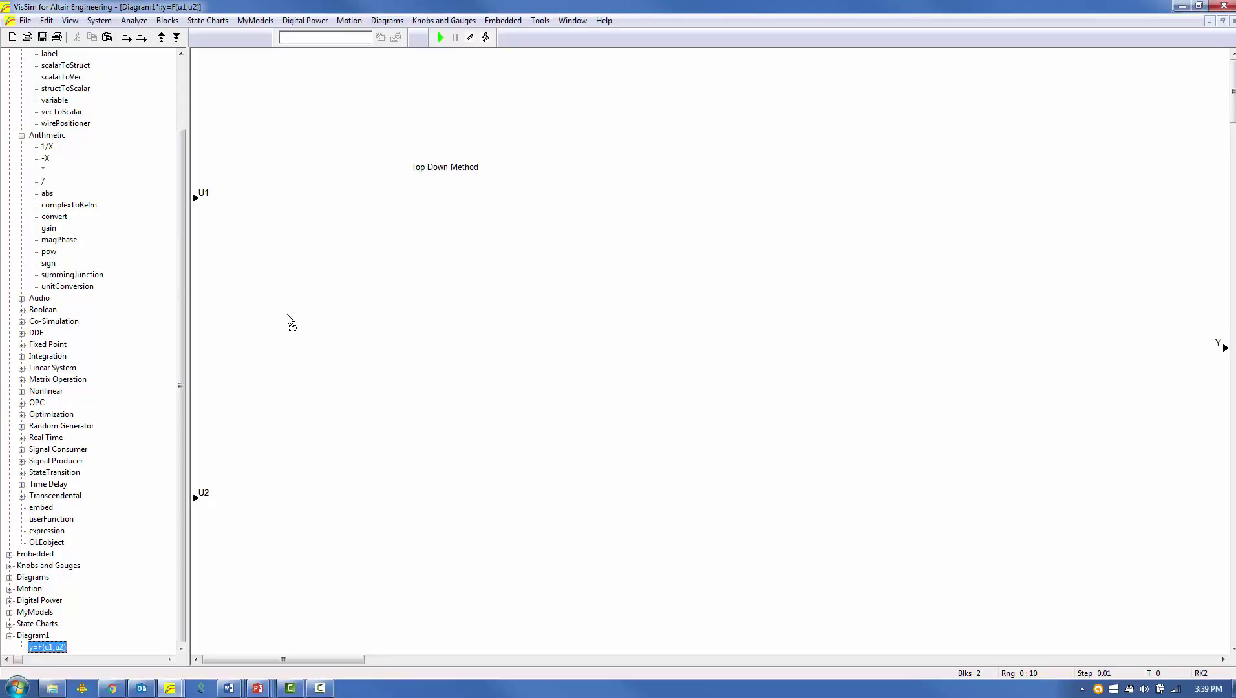
left_click(312, 341)
left_click_drag(301, 337, 197, 198)
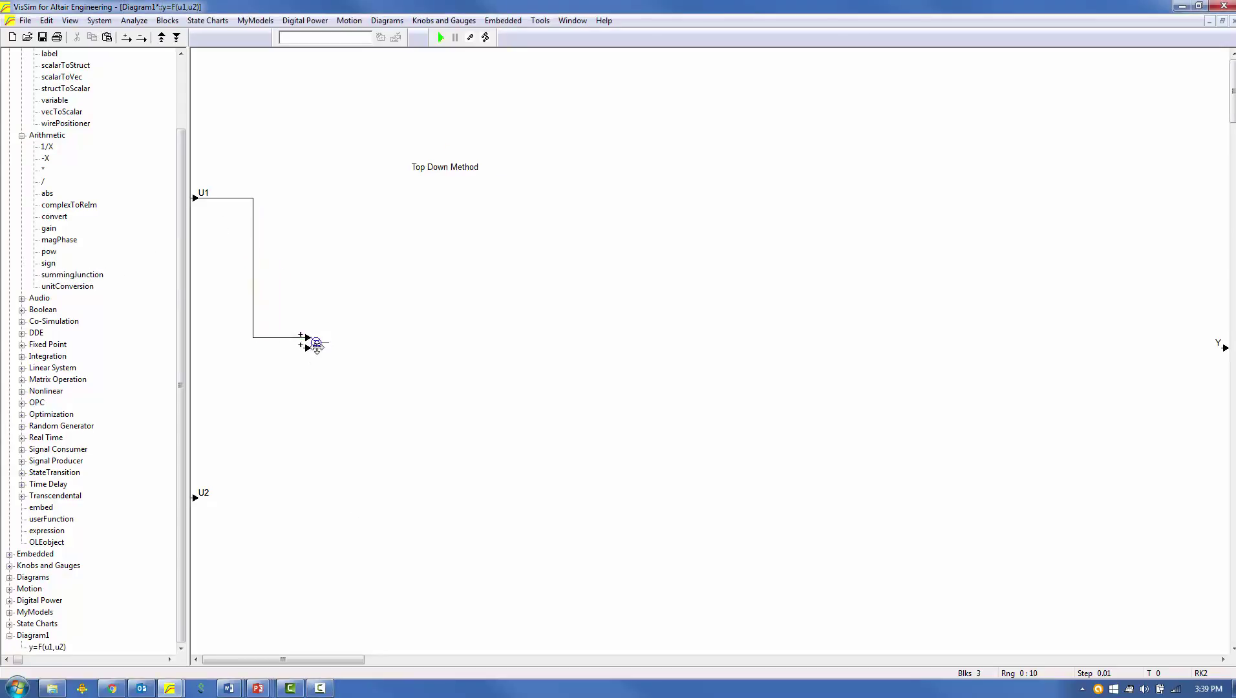
left_click_drag(304, 347, 196, 498)
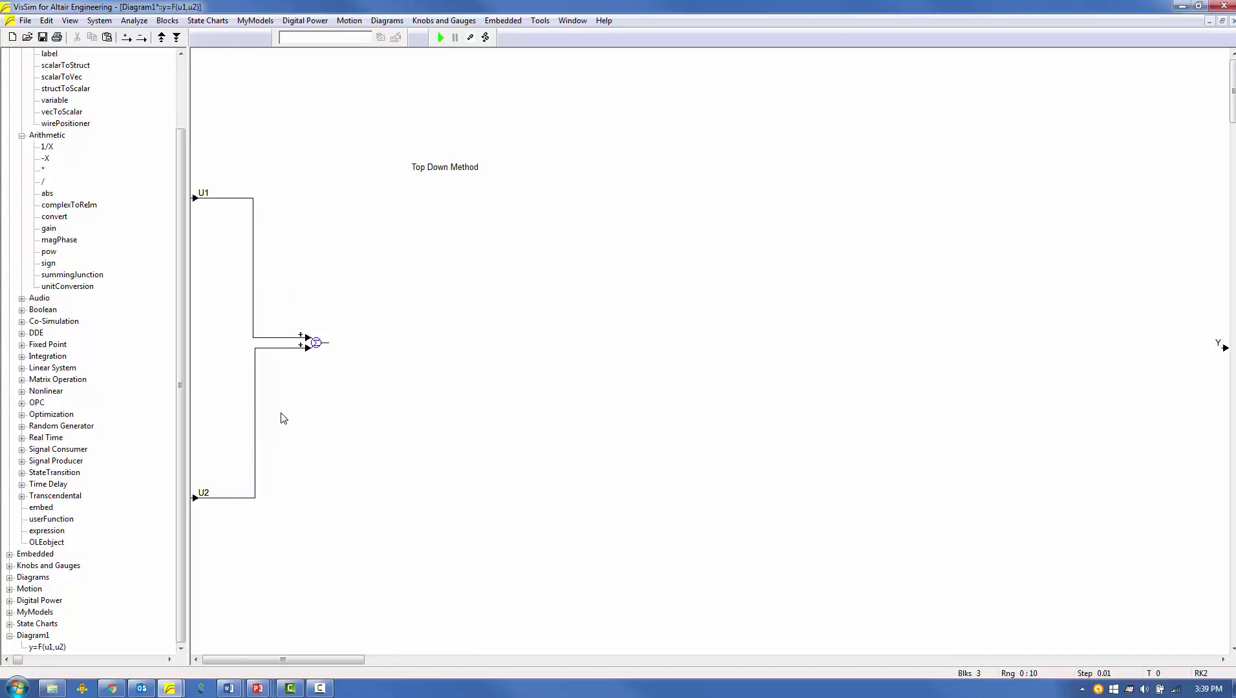
right_click(305, 349, "ctrl")
Chain a 1/S integrator, a gain of 3 and a second all-plus summing junction after it.
left_click(21, 356)
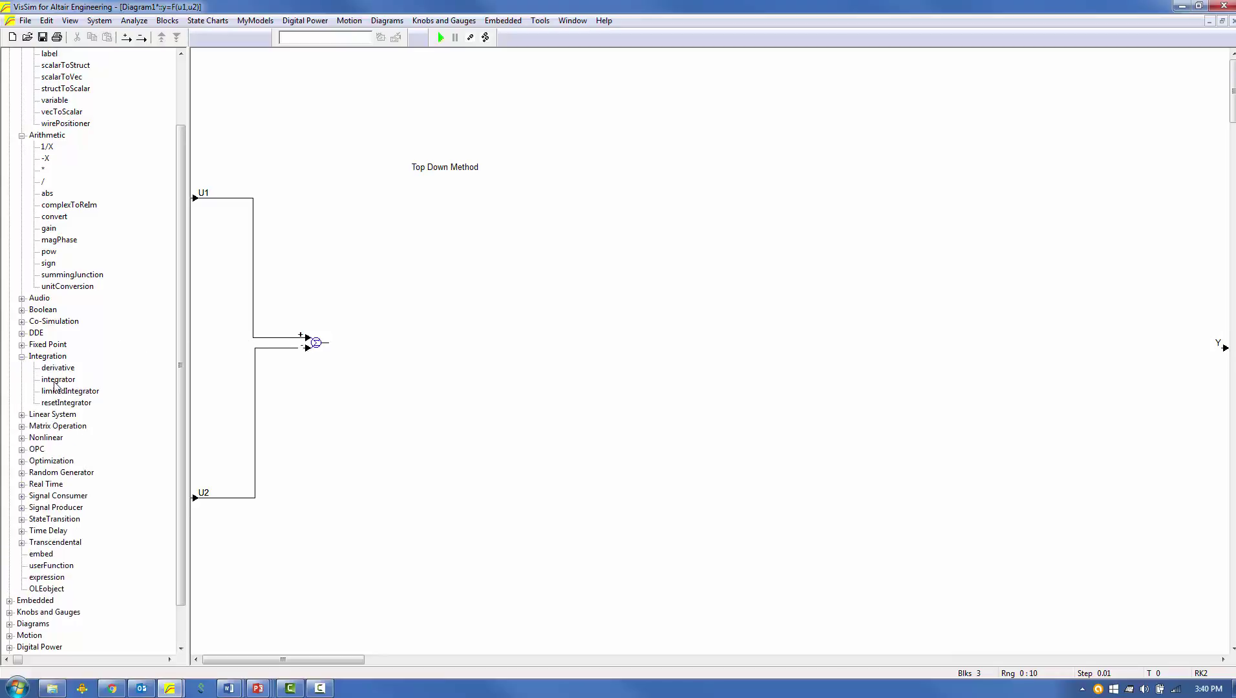
left_click_drag(58, 381, 372, 343)
left_click_drag(47, 229, 427, 343)
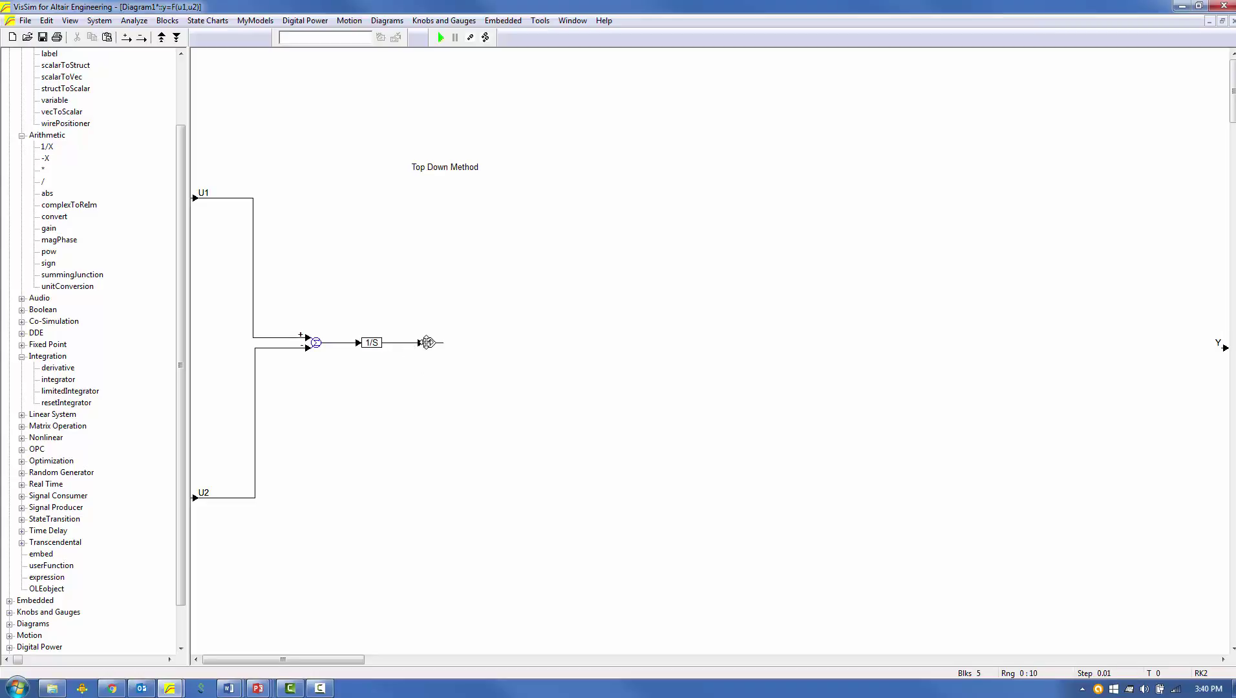
right_click(426, 342)
type("3")
left_click(561, 379)
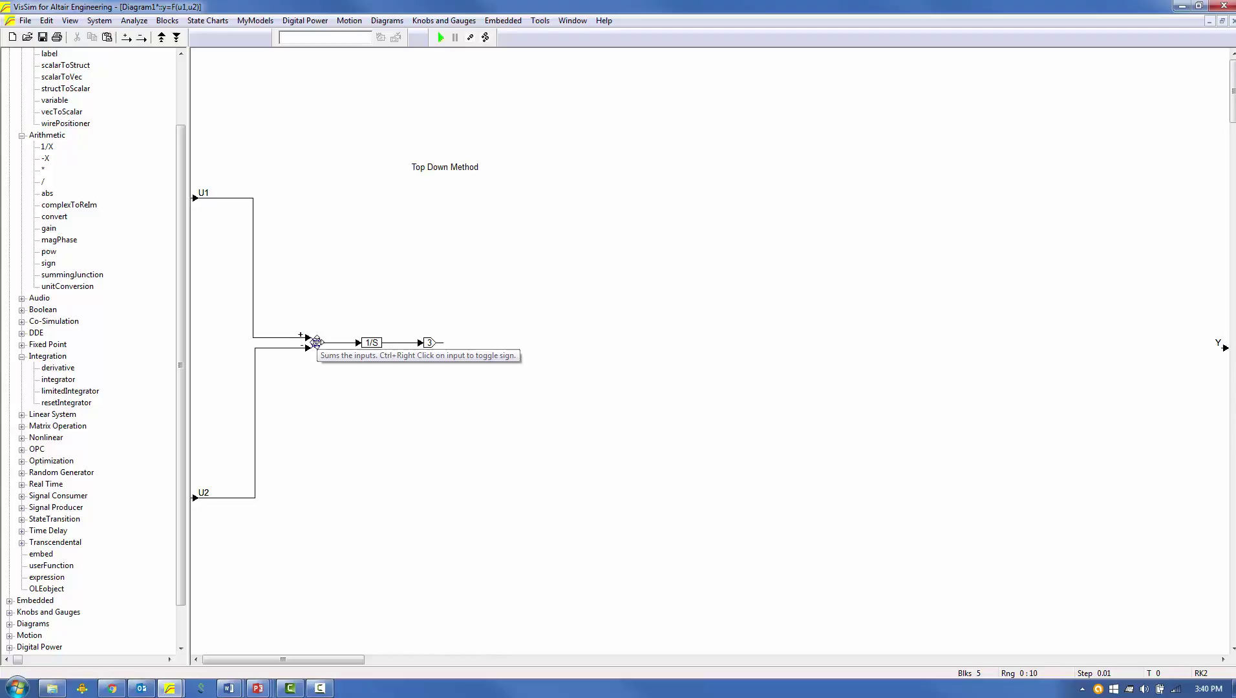
mouse_move(317, 342)
left_mouse_down()
mouse_move(505, 339)
mouse_move(473, 354)
mouse_move(443, 343)
left_mouse_up()
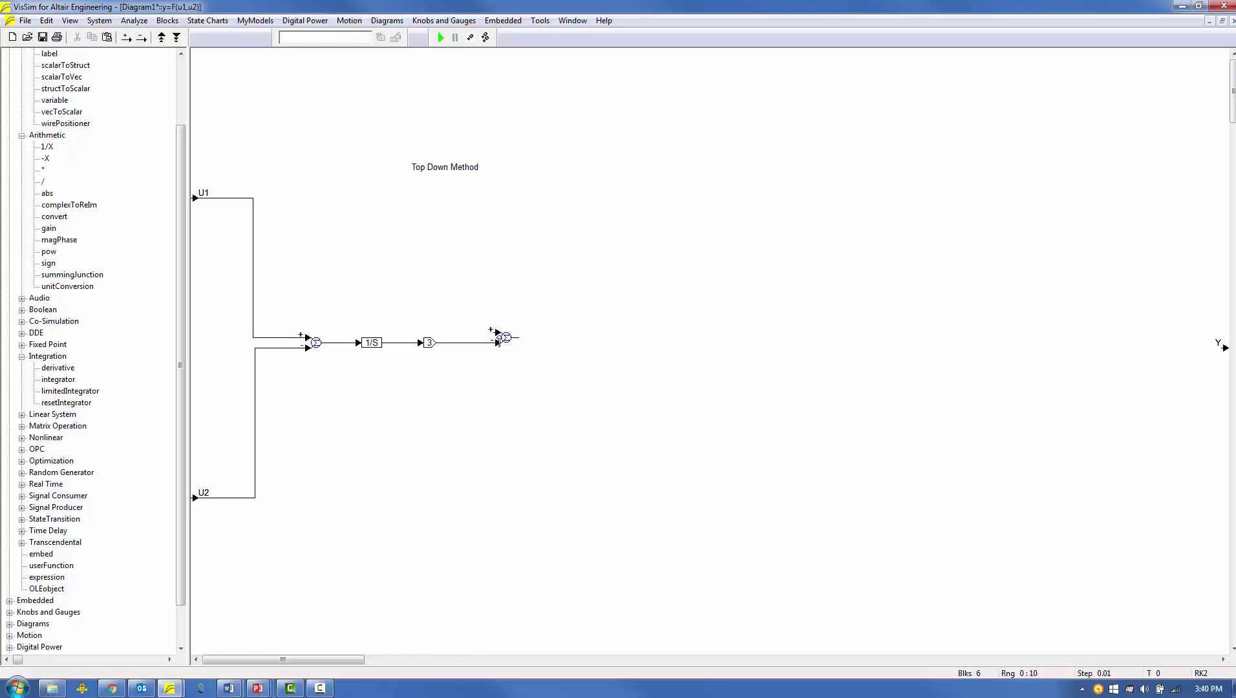
right_click(498, 343, "ctrl")
Add a constant block to the sum, wire the sum to Y, and copy the compound below.
left_click(21, 508)
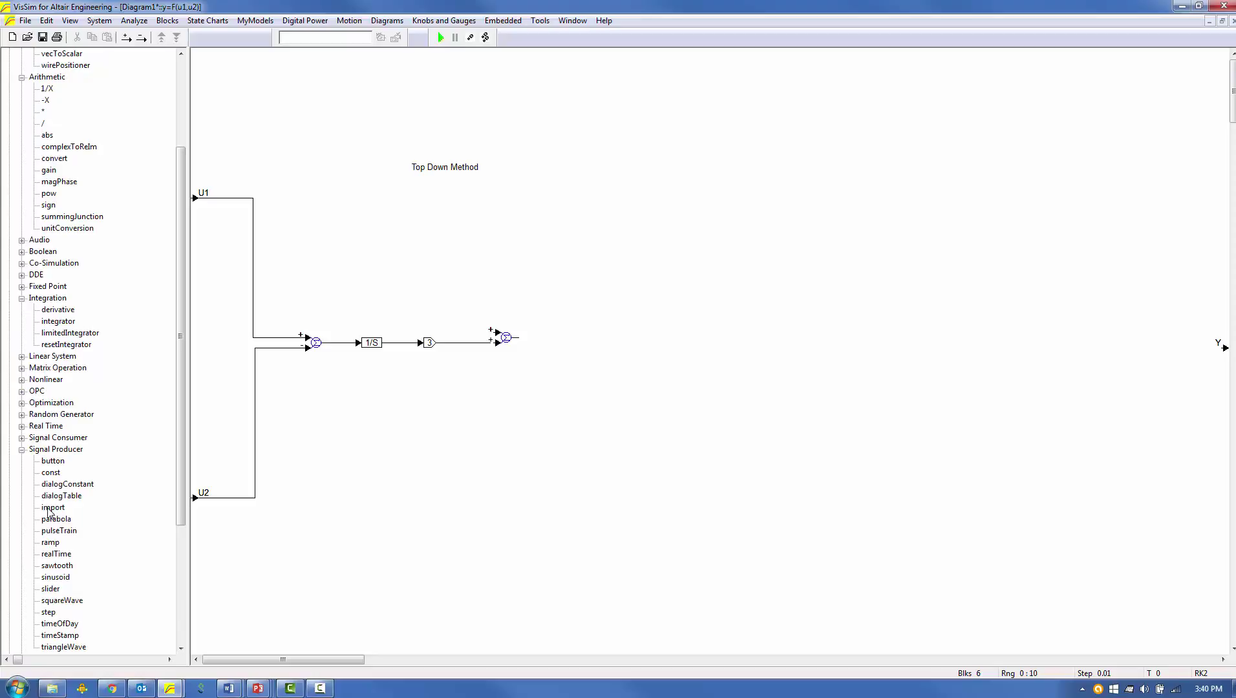
left_click_drag(49, 475, 912, 311)
left_click_drag(1150, 345, 1222, 347)
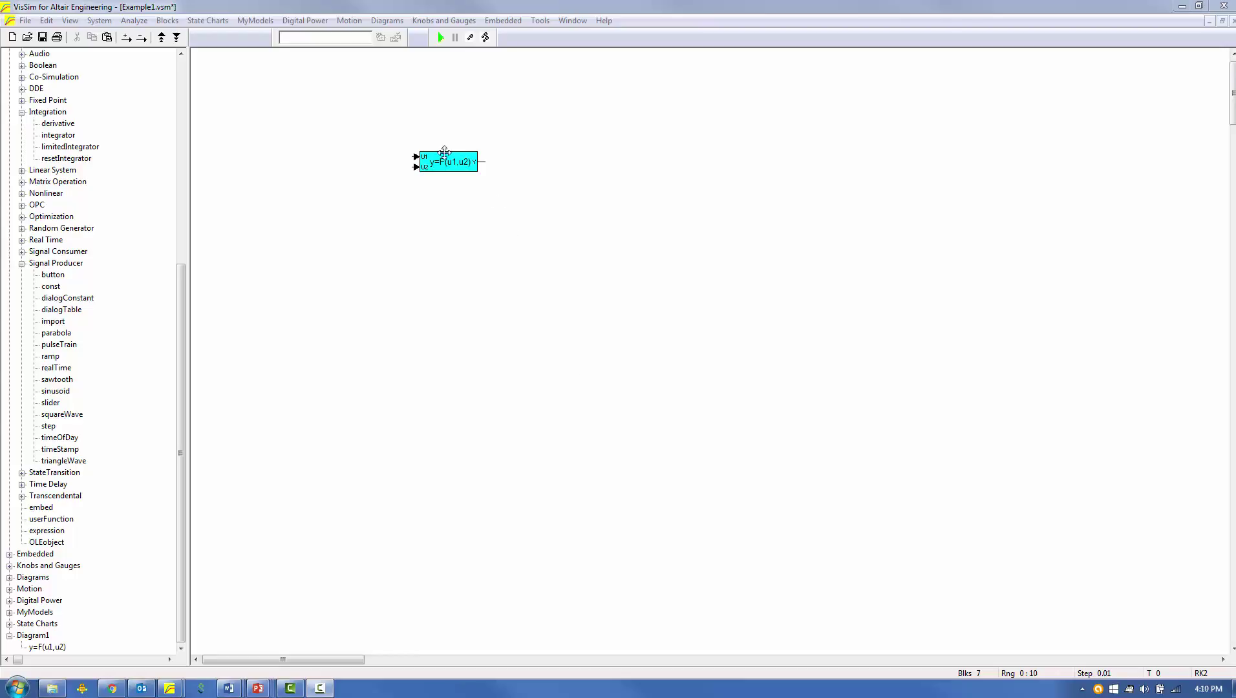
left_click_drag(445, 161, 423, 234)
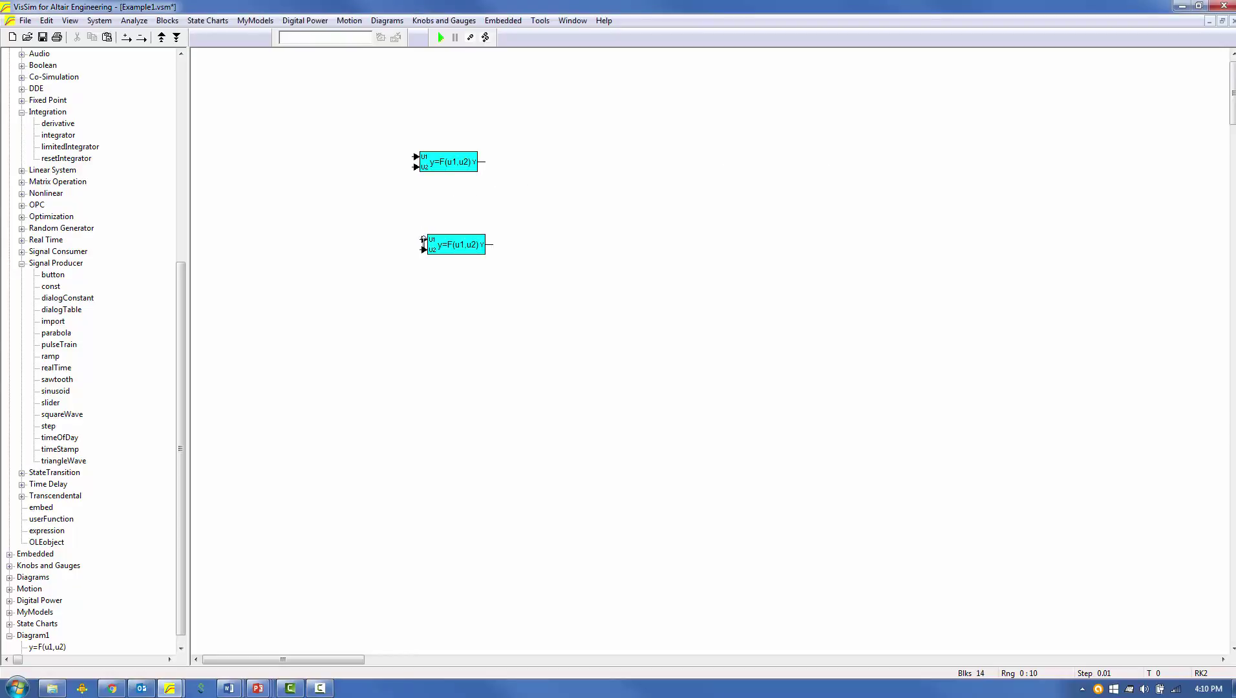
Inside the copy, multiply the 1/S output by a dialogConstant and feed the product to the sum.
right_click(462, 246)
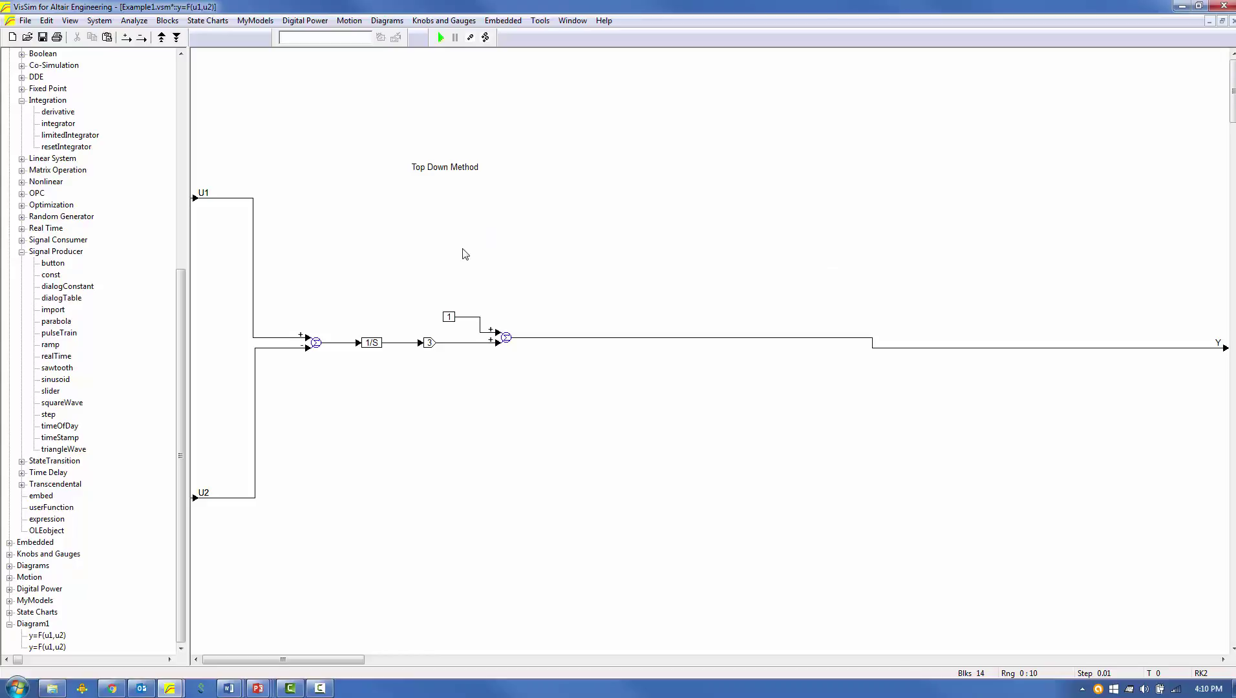
scroll(170, 165, "up", 6)
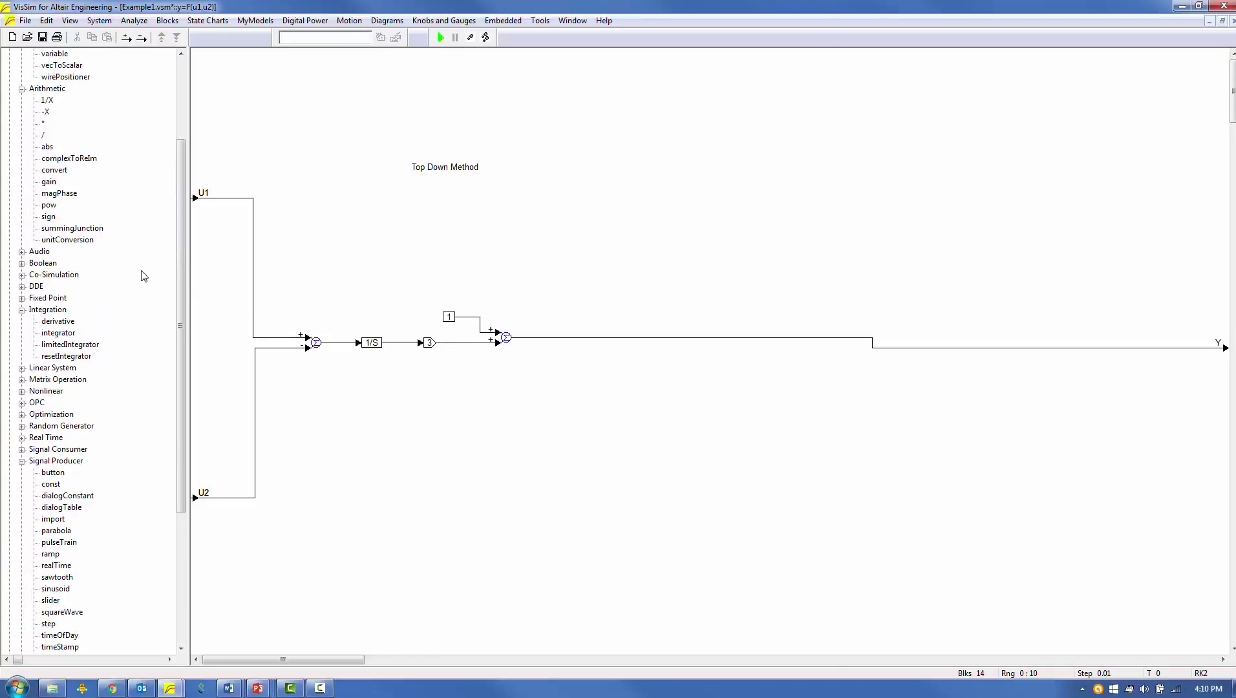
left_click_drag(65, 498, 379, 408)
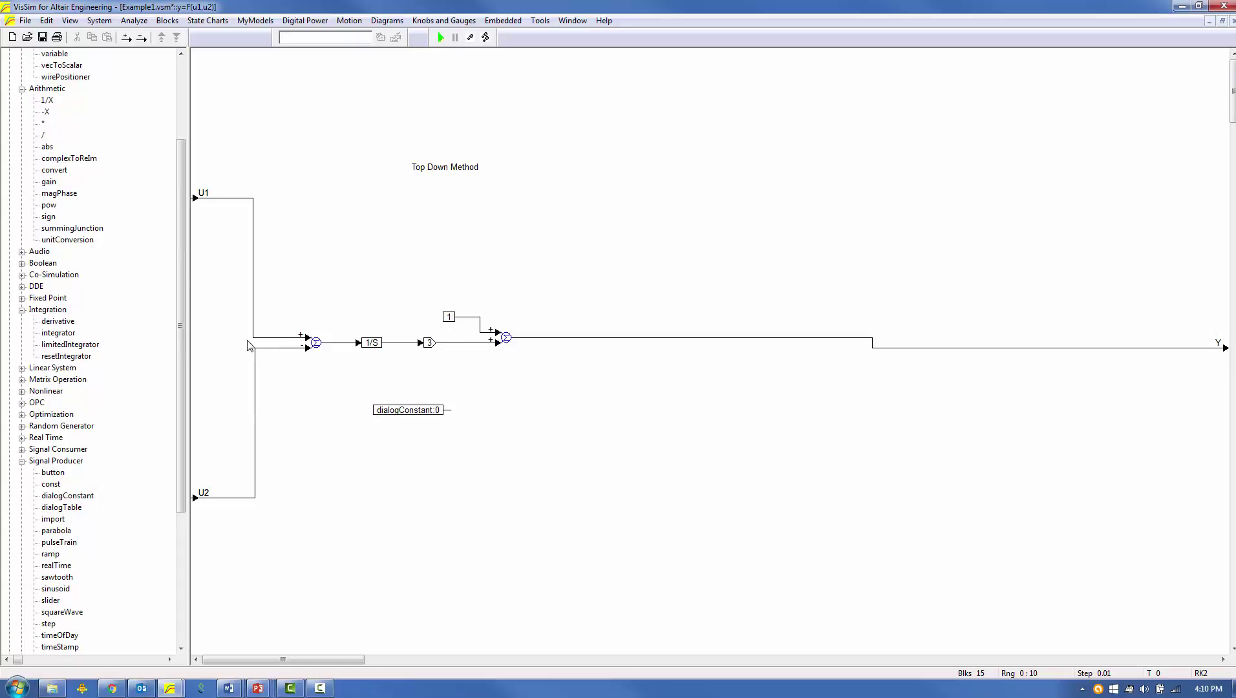
left_click(44, 123)
left_click_drag(54, 127, 417, 399)
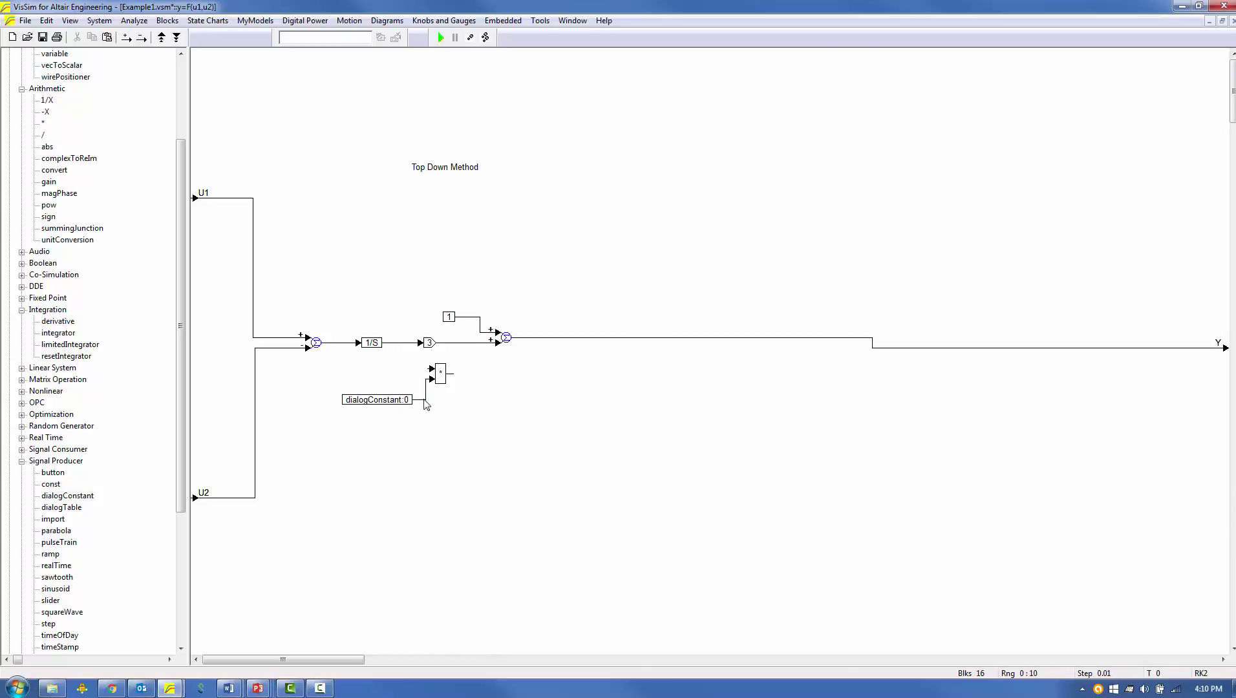
left_click_drag(387, 343, 431, 369)
left_click_drag(495, 343, 491, 457)
Delete the 3 gain and set the dialogConstant to name Integrator Gain, value 3.
key("Delete")
double_click(388, 400)
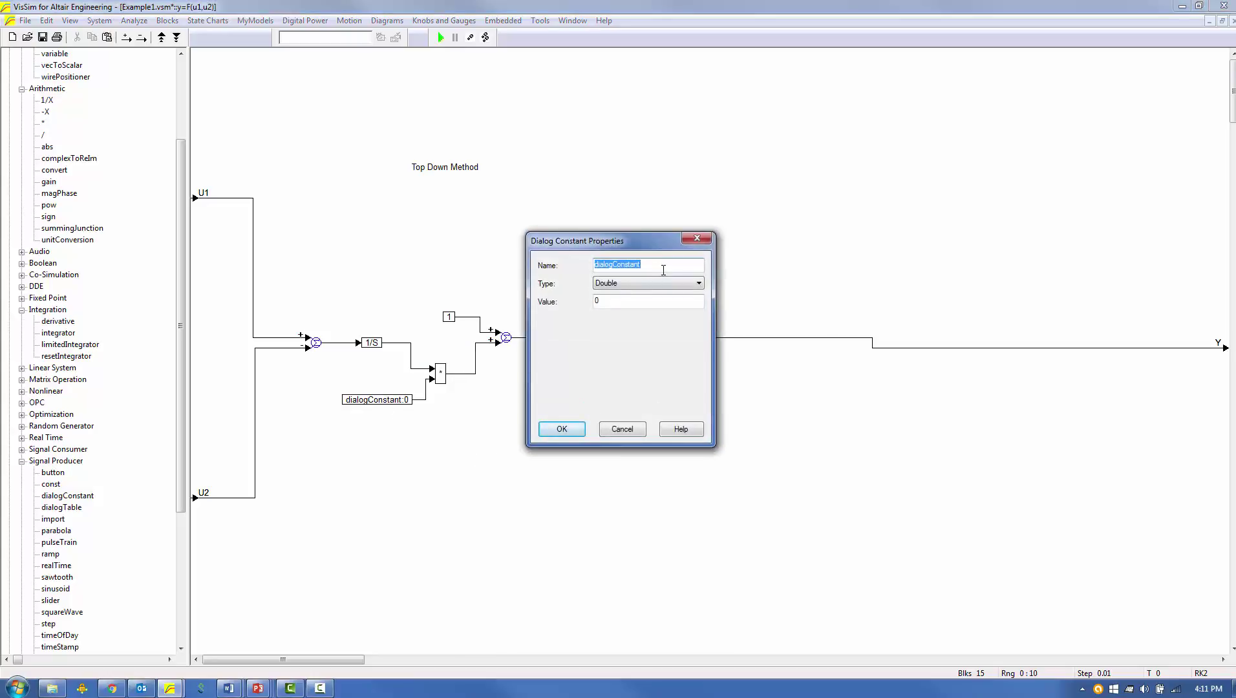
type("Integrator Gain")
key("Tab")
key("Tab")
type("3")
key("Return")
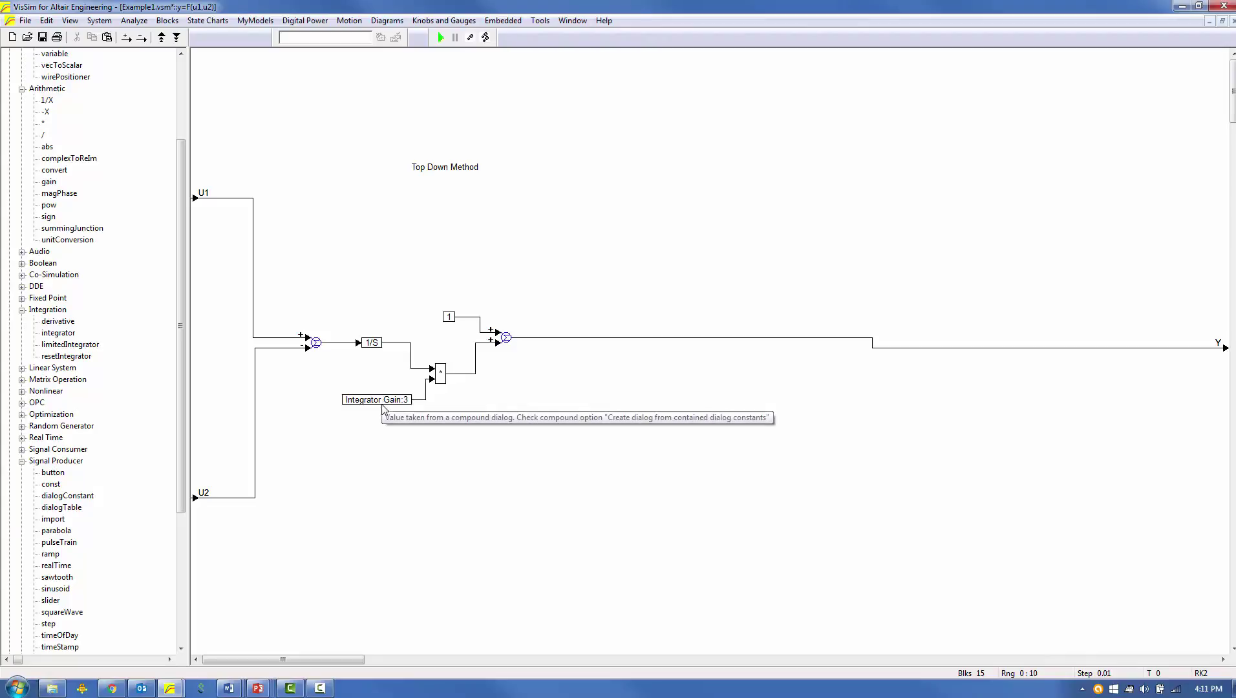
Duplicate it as an Offset constant with value 1 and delete the fixed constant 1 block.
left_click_drag(406, 400, 412, 275)
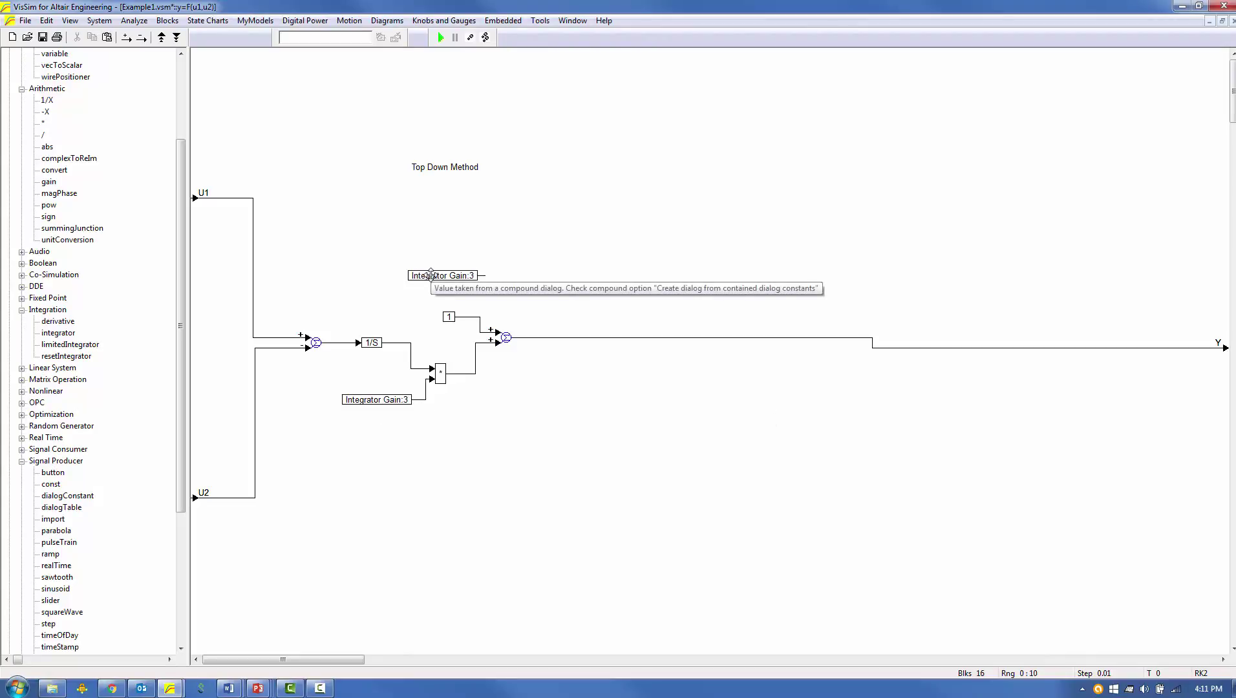
double_click(434, 278)
type("Offset")
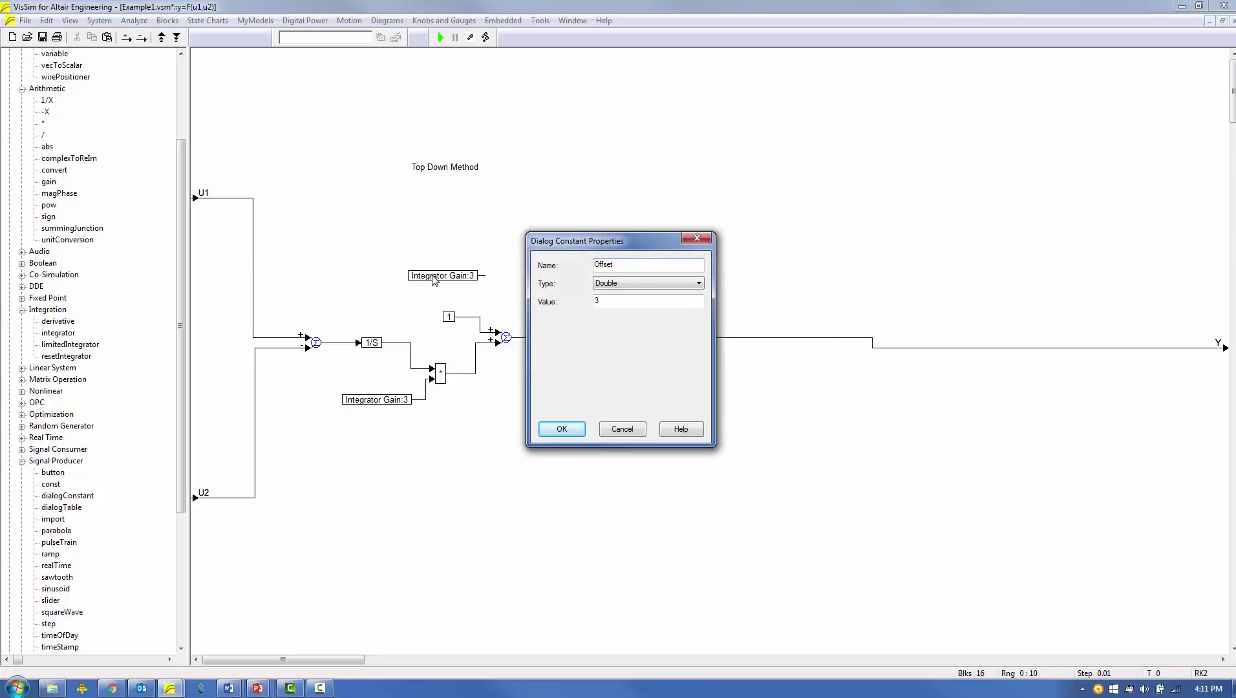
key("Tab")
key("Tab")
type("1")
key("Return")
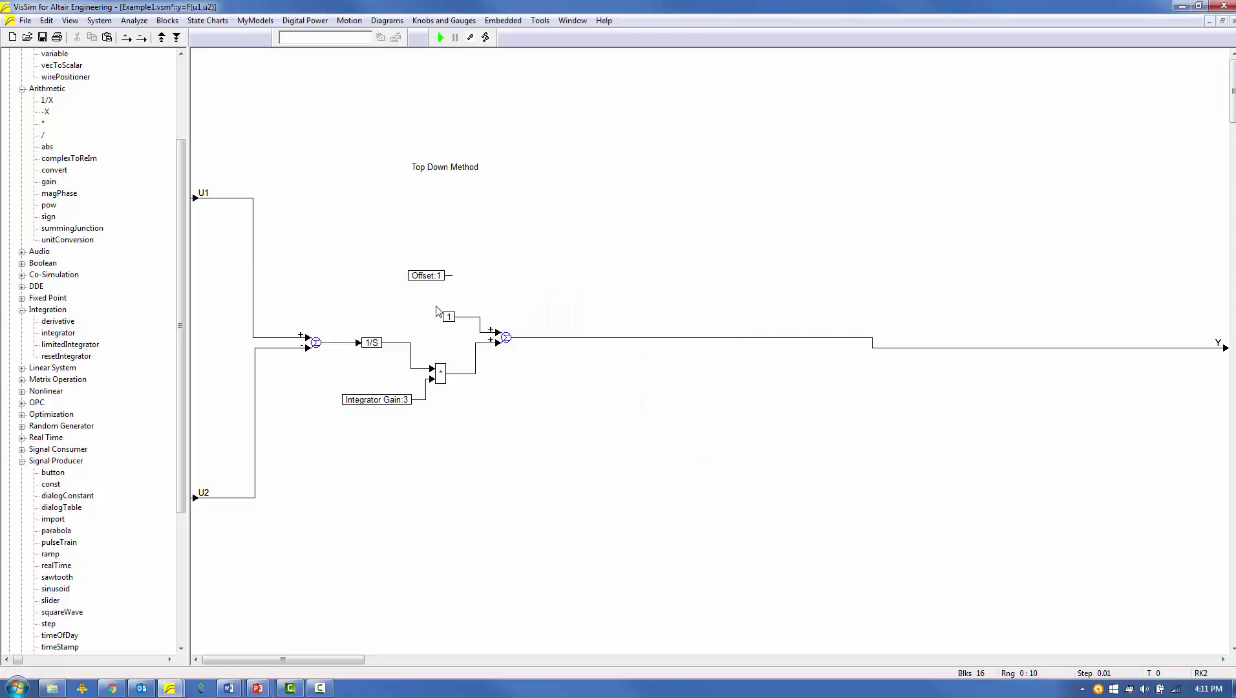
left_click_drag(436, 307, 452, 275)
key("Delete")
Enable 'Create Dialog from contained Dialog Constants' on the lower y=F(u1,u2) block and confirm.
right_click(521, 462)
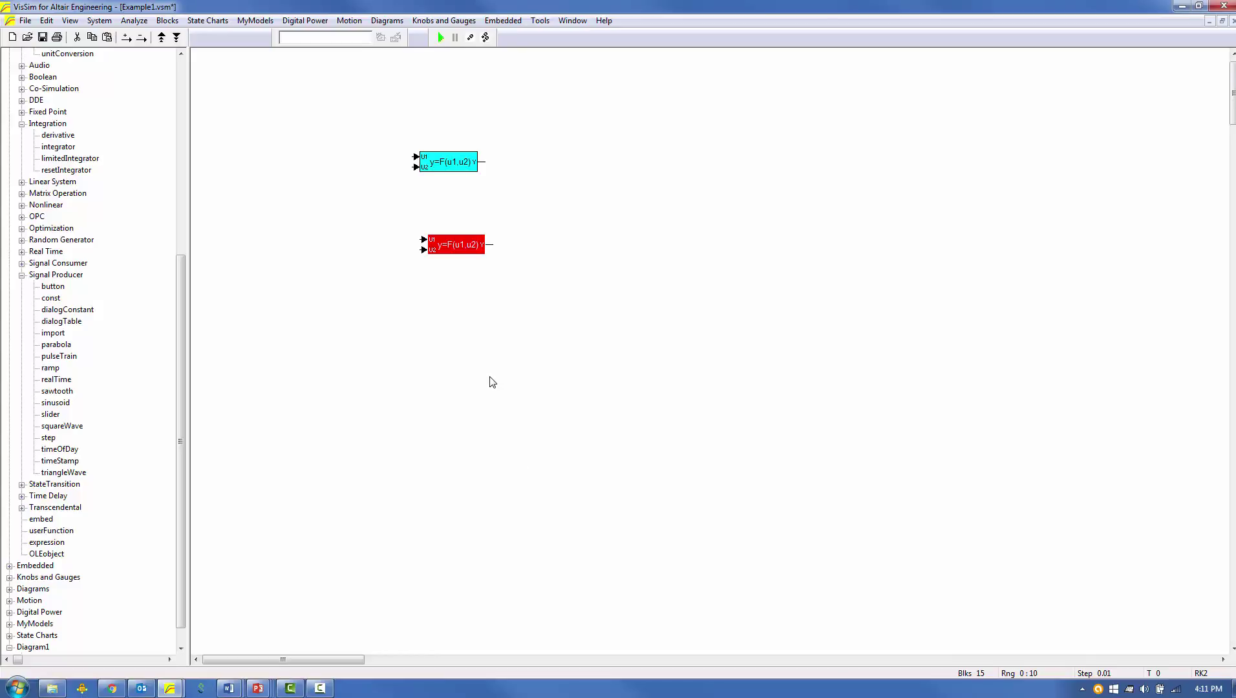
left_click(477, 359)
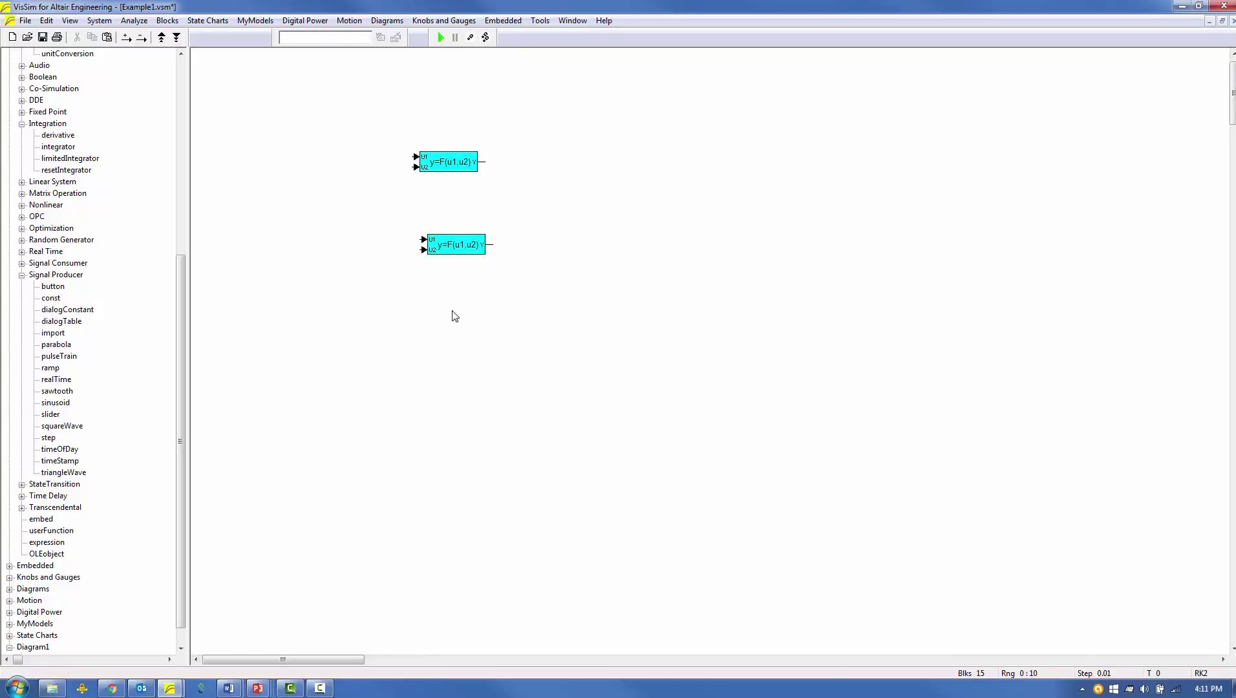
right_click(455, 249)
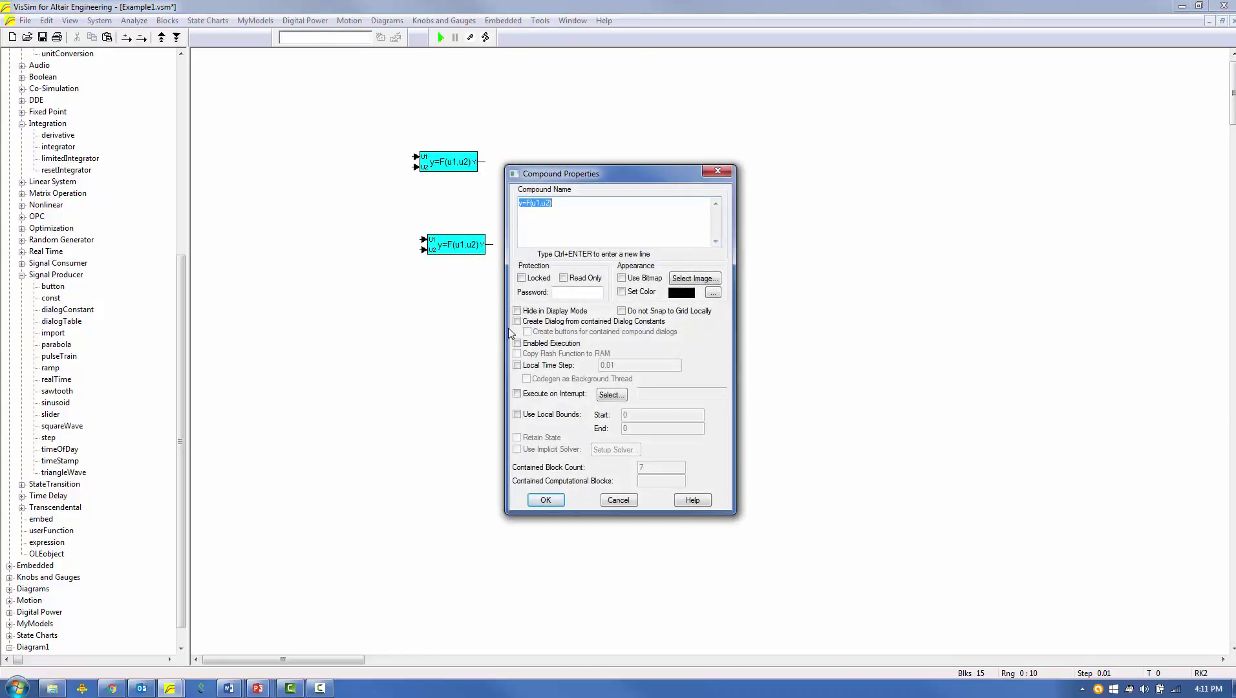
left_click(521, 323)
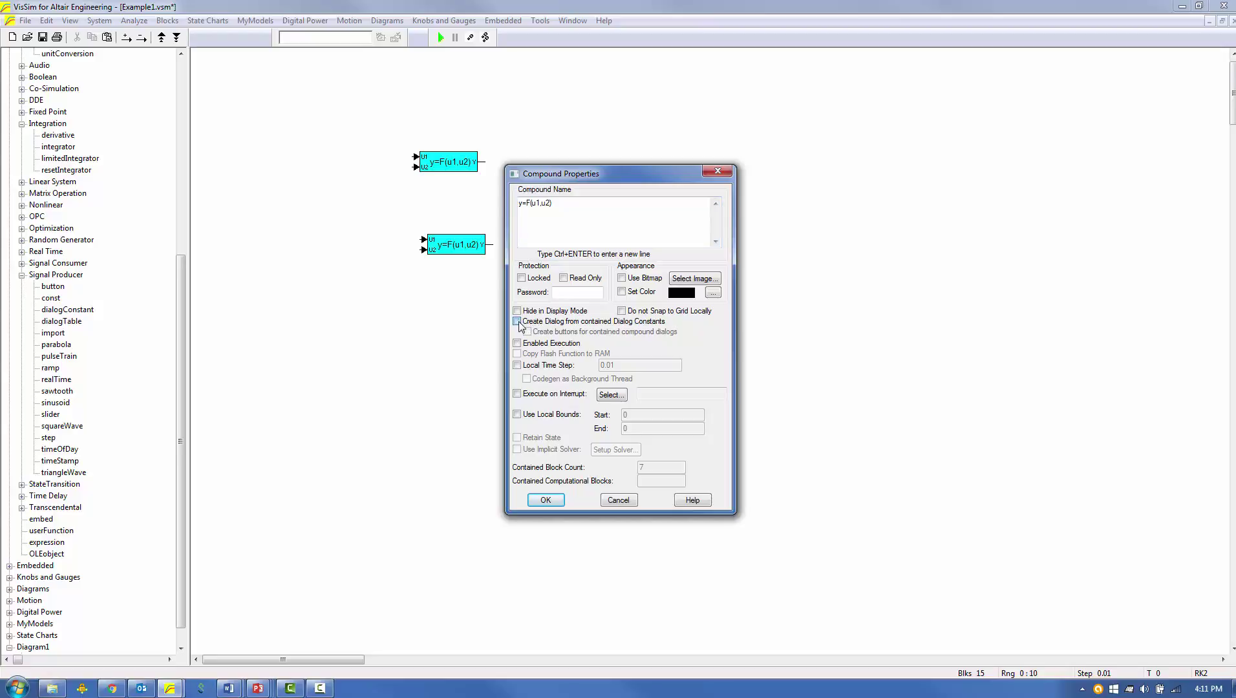
left_click(549, 503)
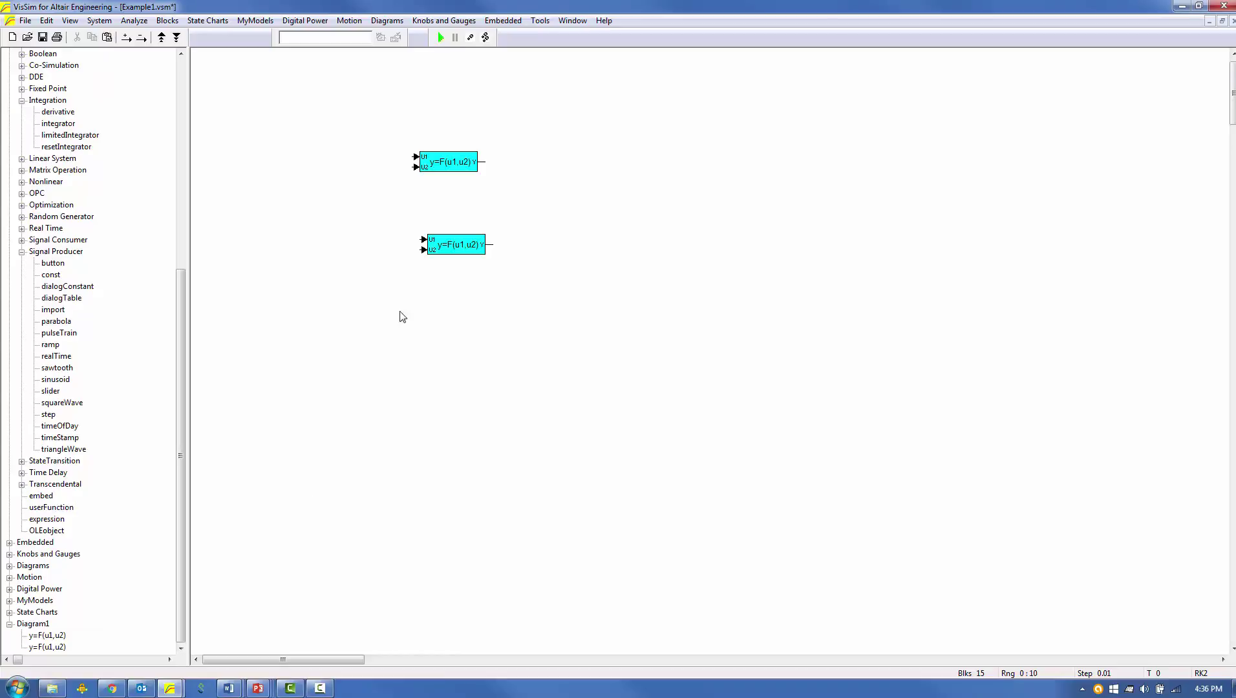
double_click(447, 250)
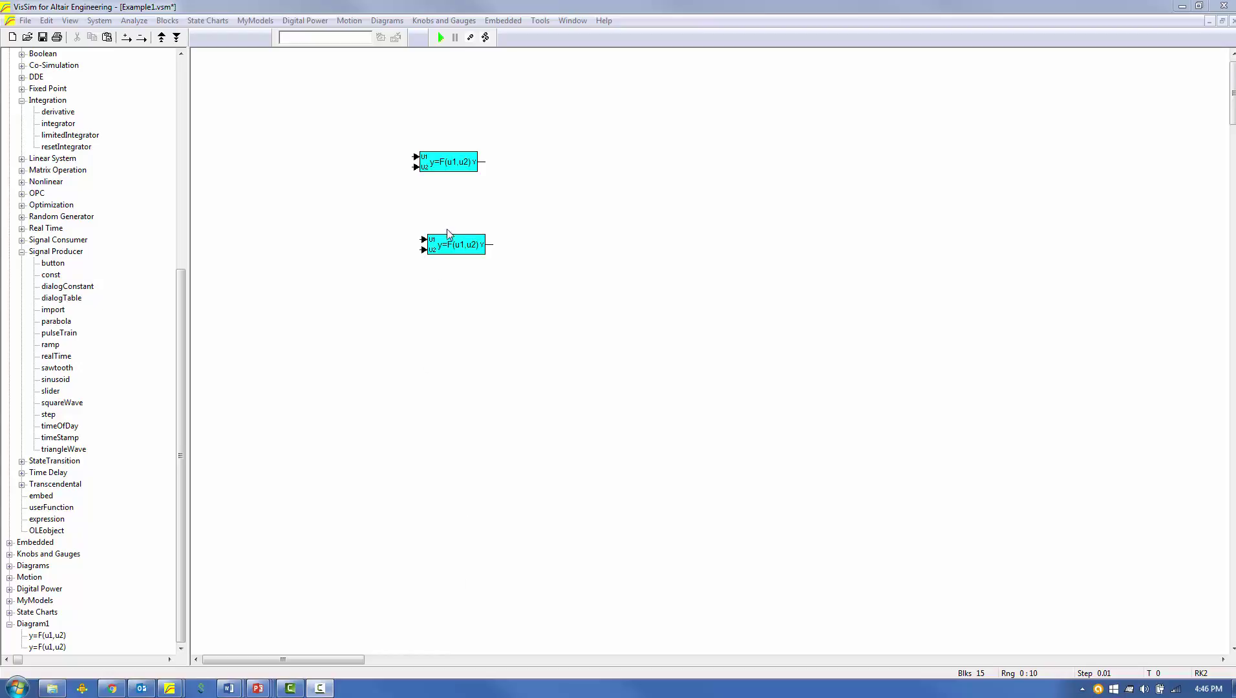
right_click(460, 247)
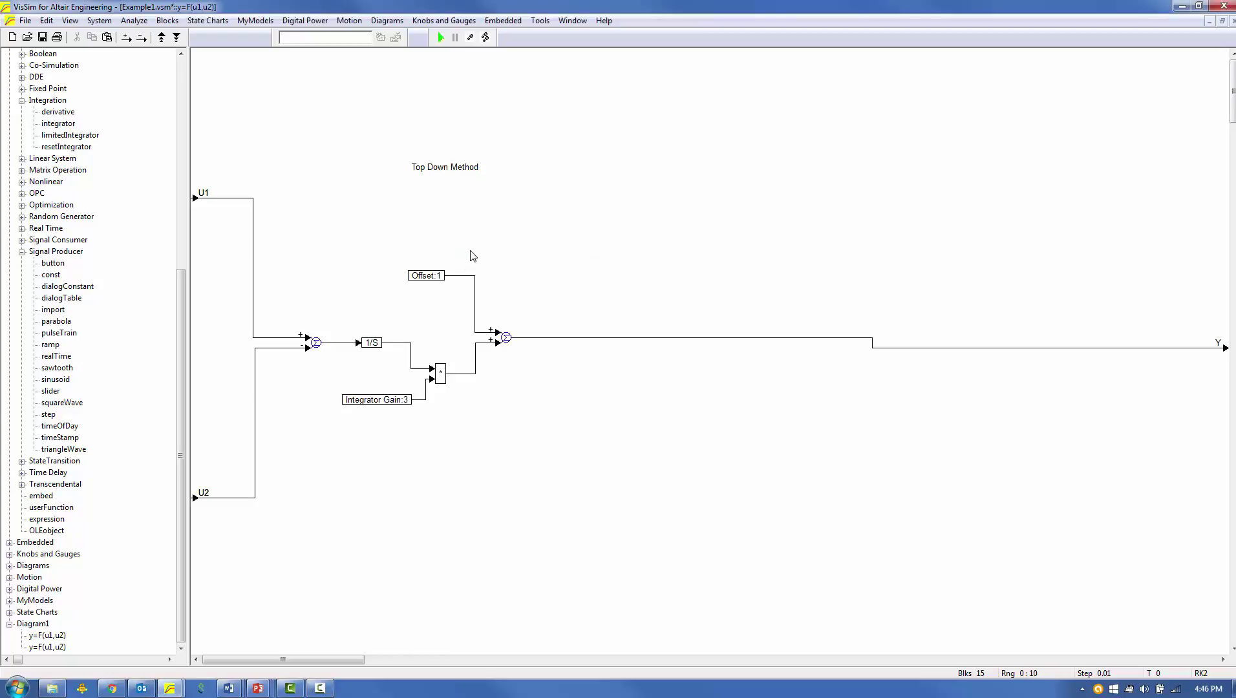
right_click(471, 256)
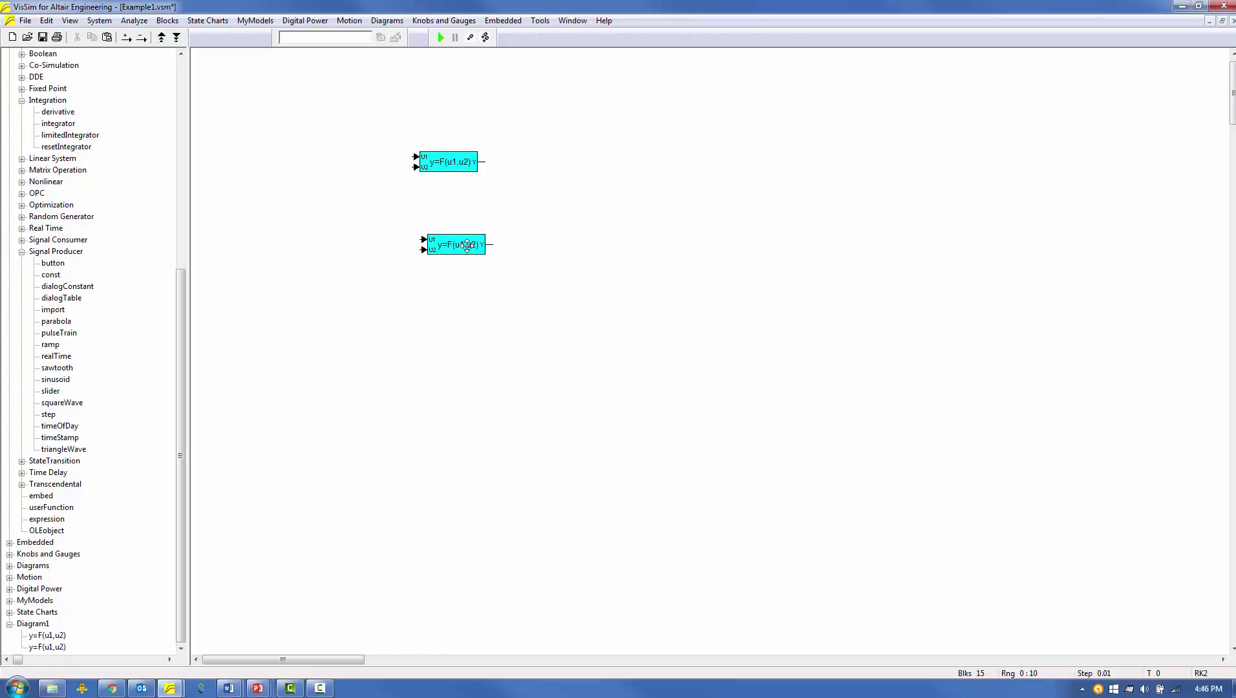
left_click_drag(90, 286, 436, 320)
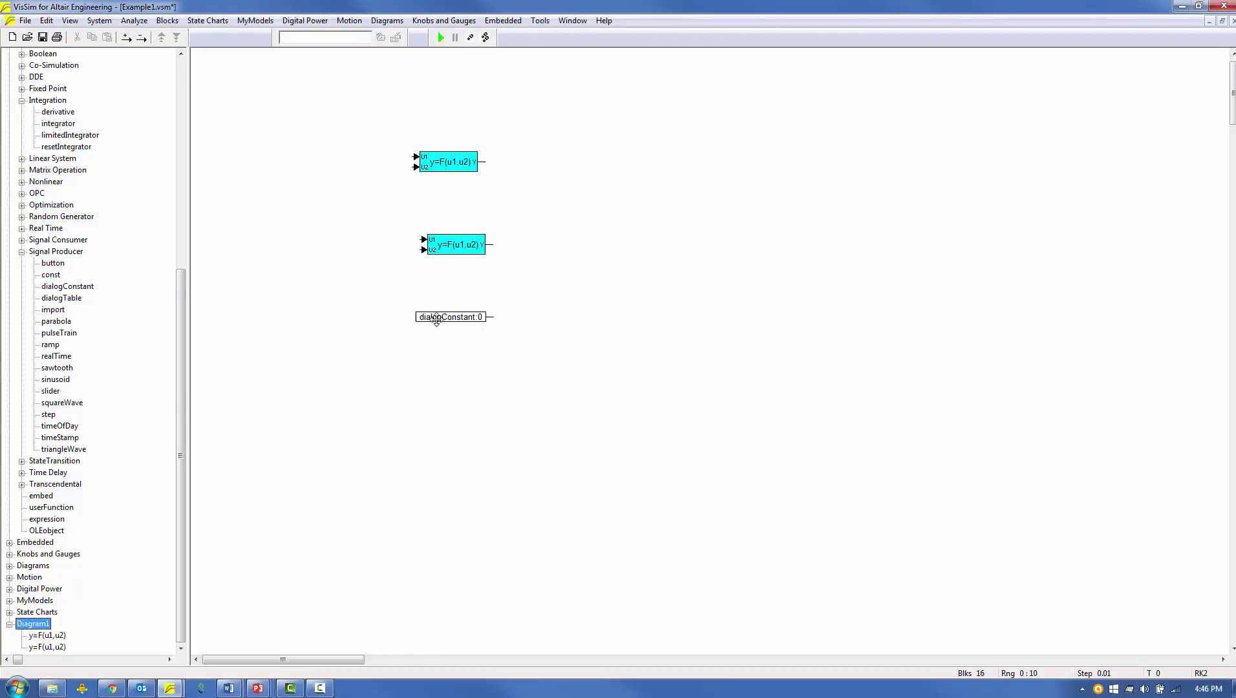
right_click(437, 318)
left_click(695, 284)
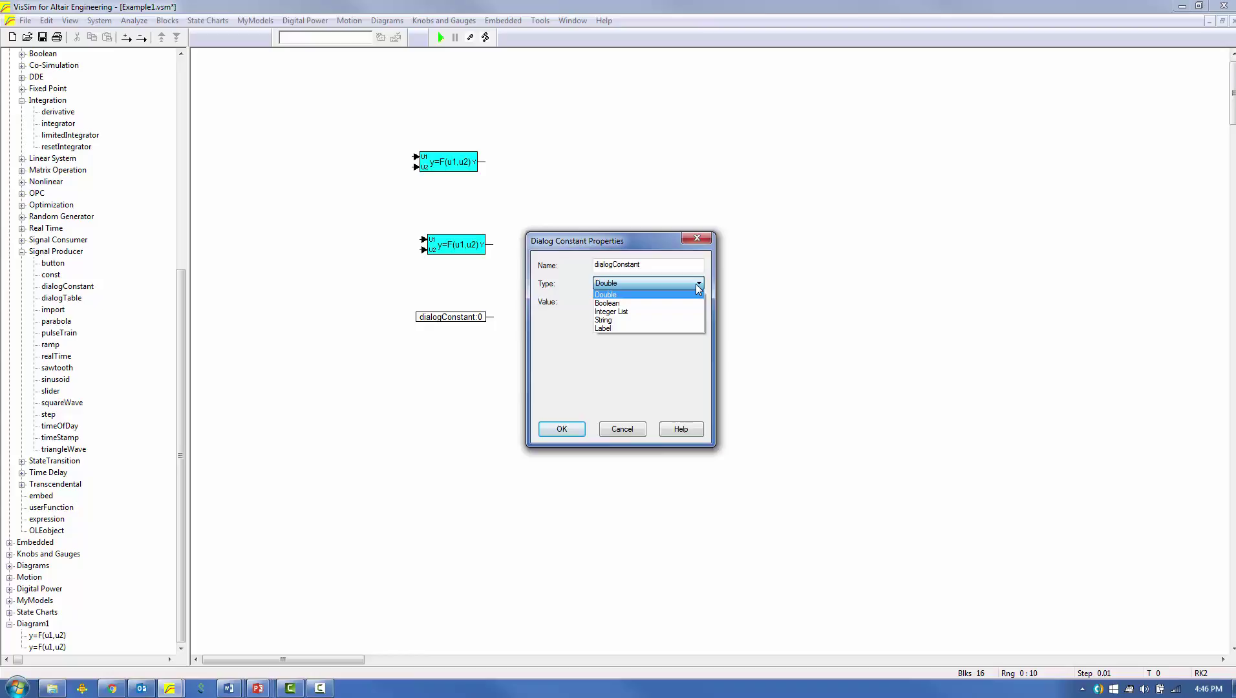
left_click(613, 430)
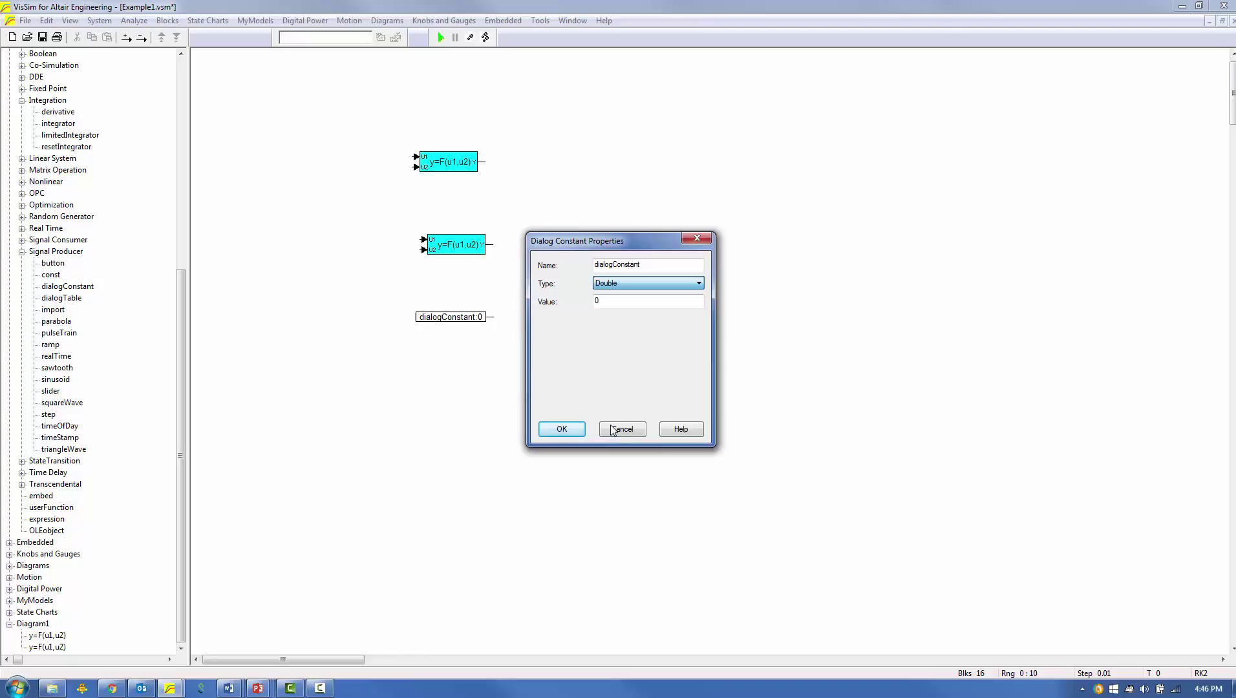
left_click(623, 429)
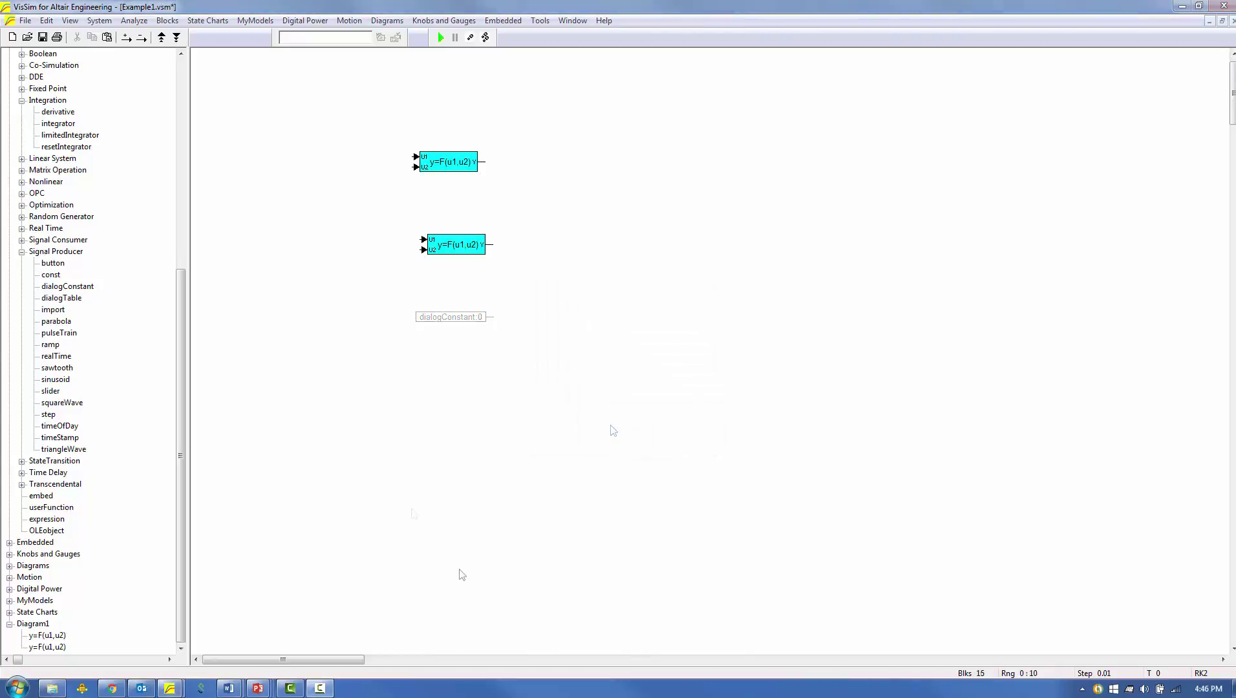
Copy a third y=F(u1,u2) block and make its Integrator Gain an Integer List of 1, 2, -4.
left_click_drag(461, 252, 455, 317)
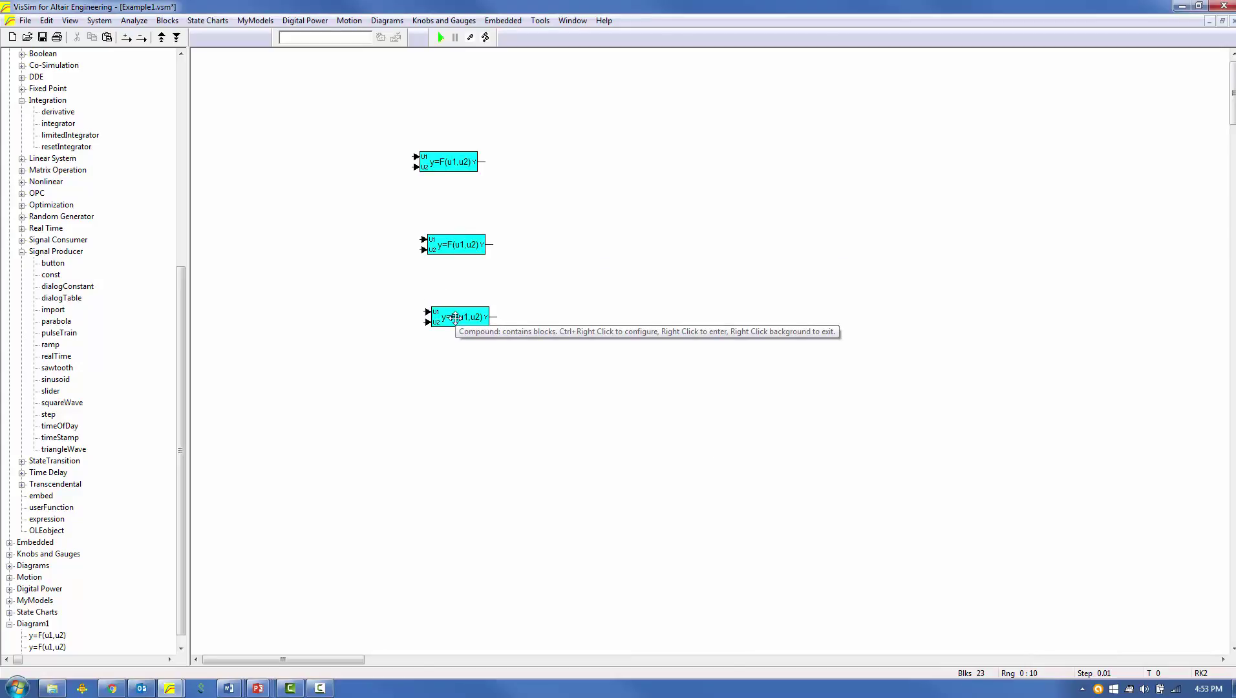
right_click(456, 317)
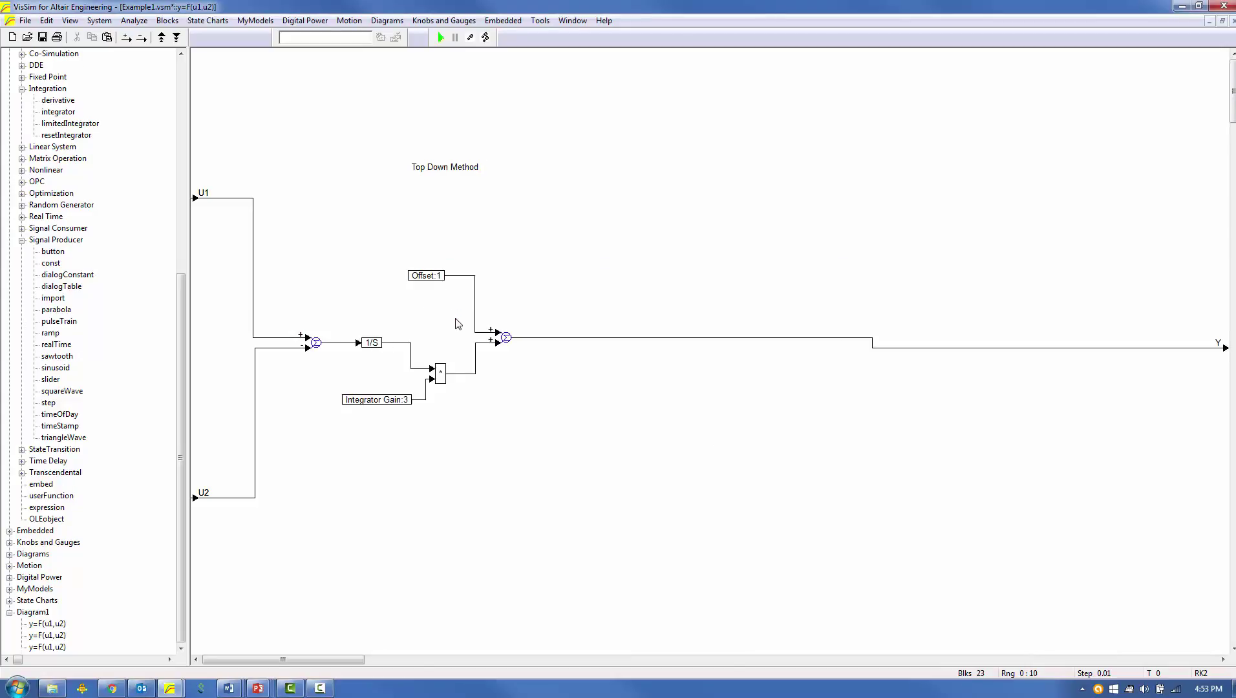
right_click(390, 401)
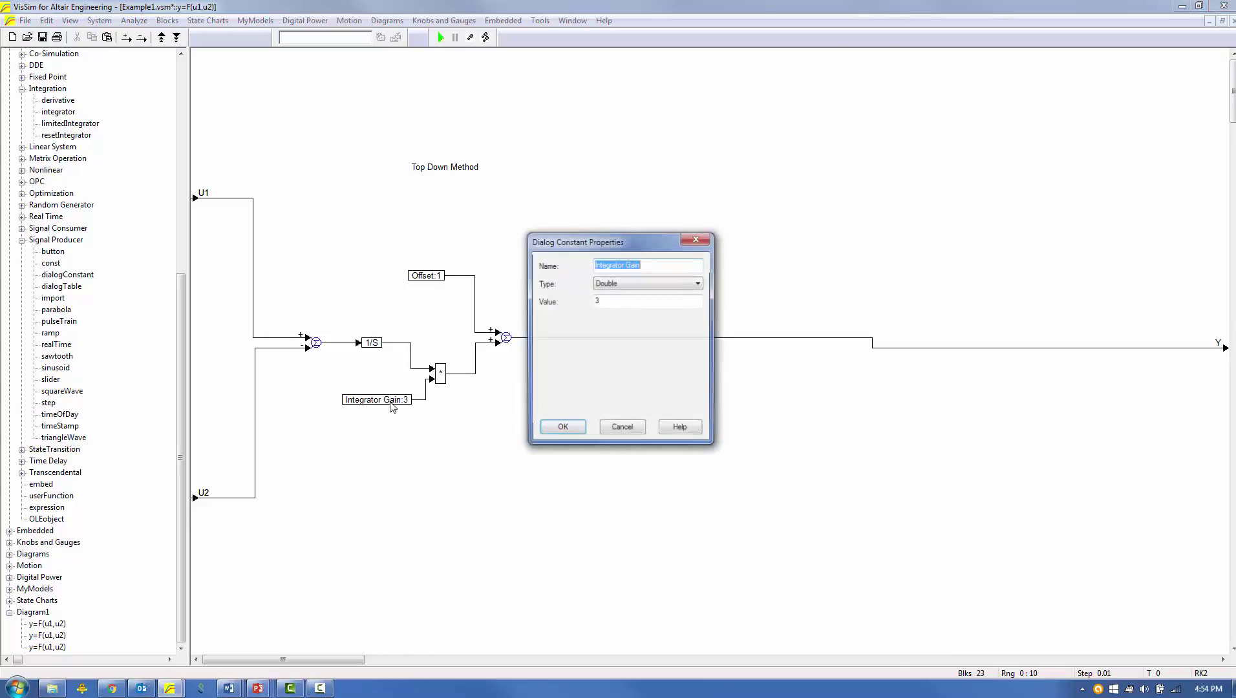
left_click(697, 285)
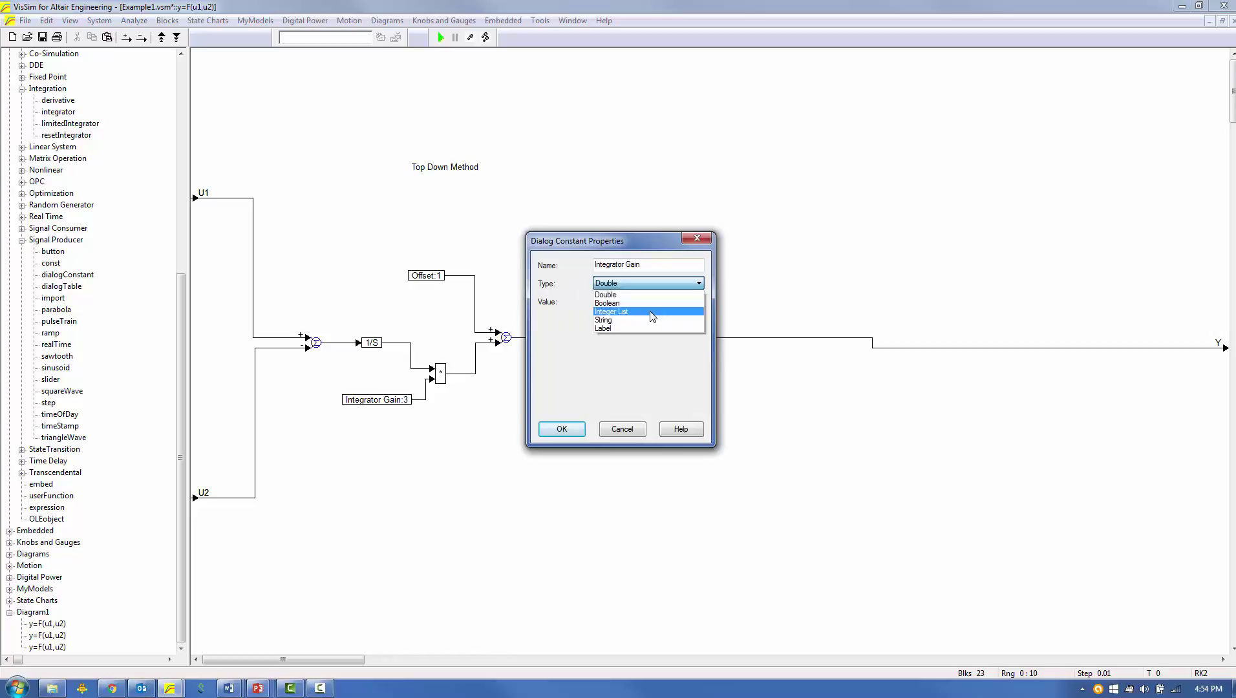
left_click(653, 313)
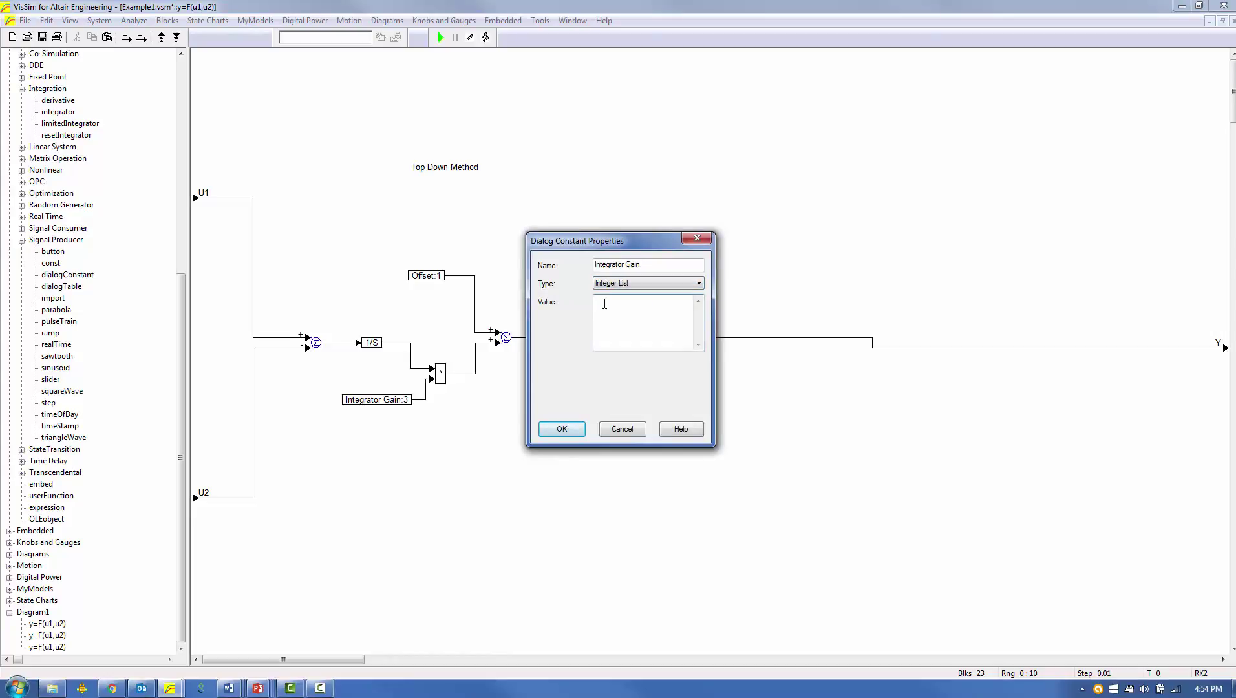
type("1")
key("Return")
type("2 ")
type("-4")
left_click(565, 436)
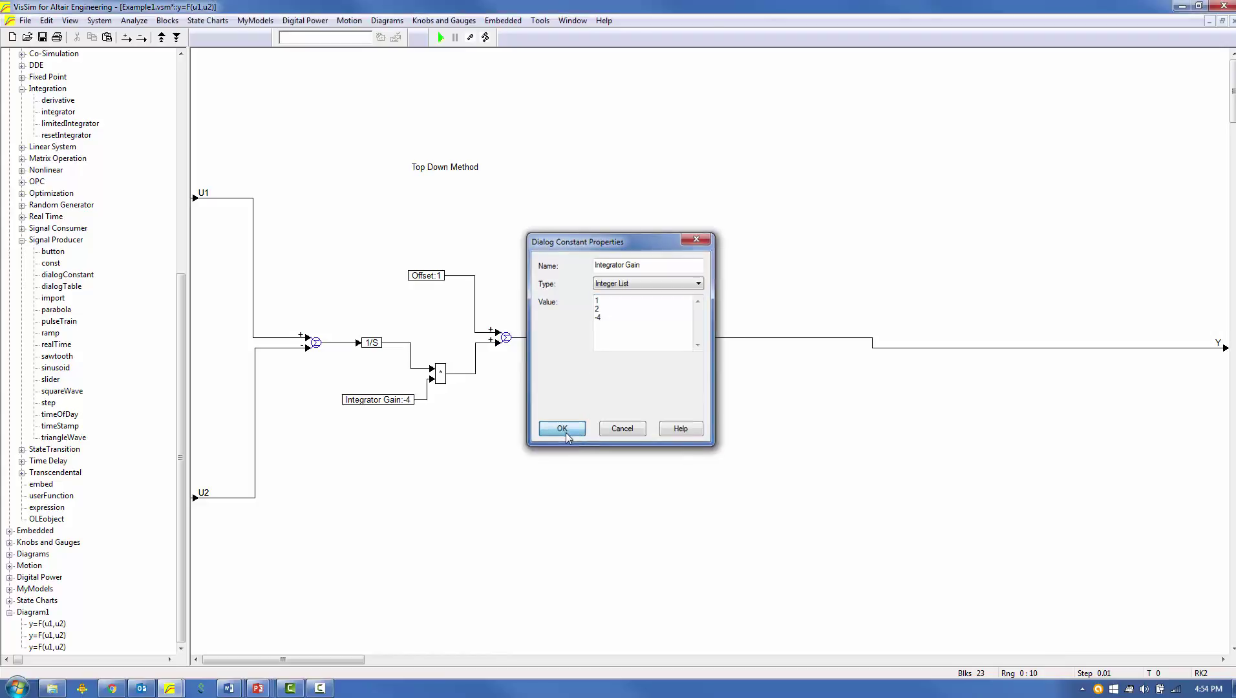
Change the Offset constant's type to Boolean and return to the top level.
double_click(427, 275)
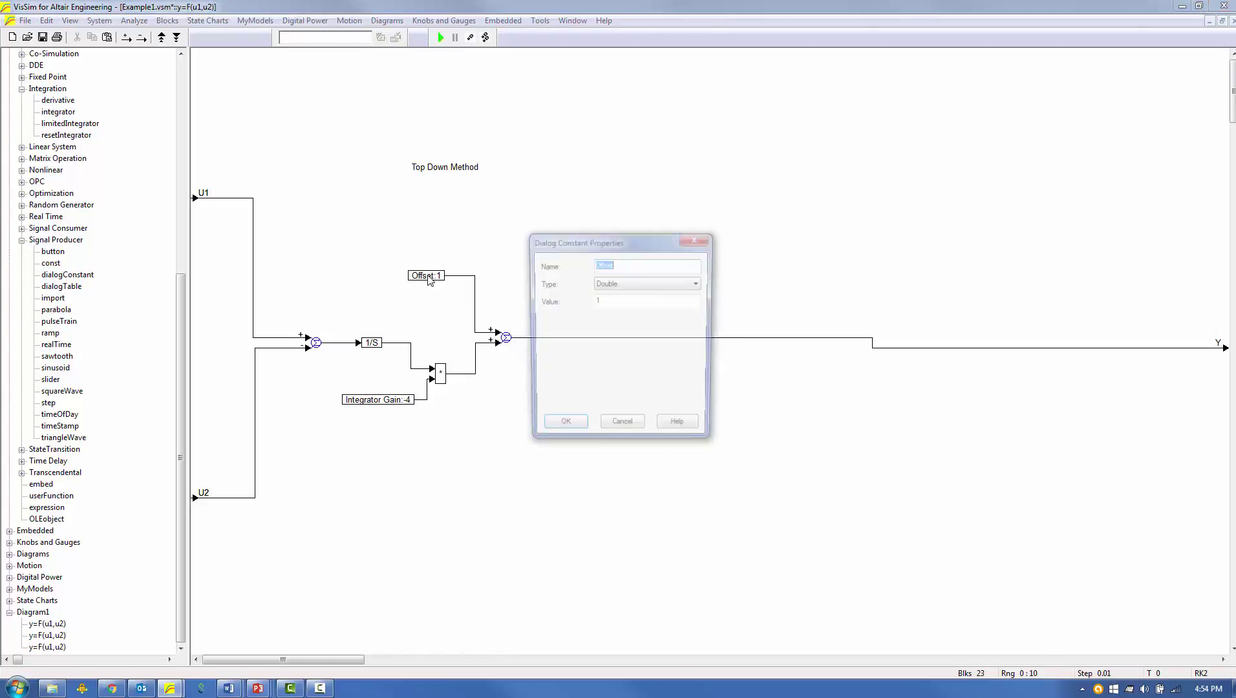
left_click(699, 284)
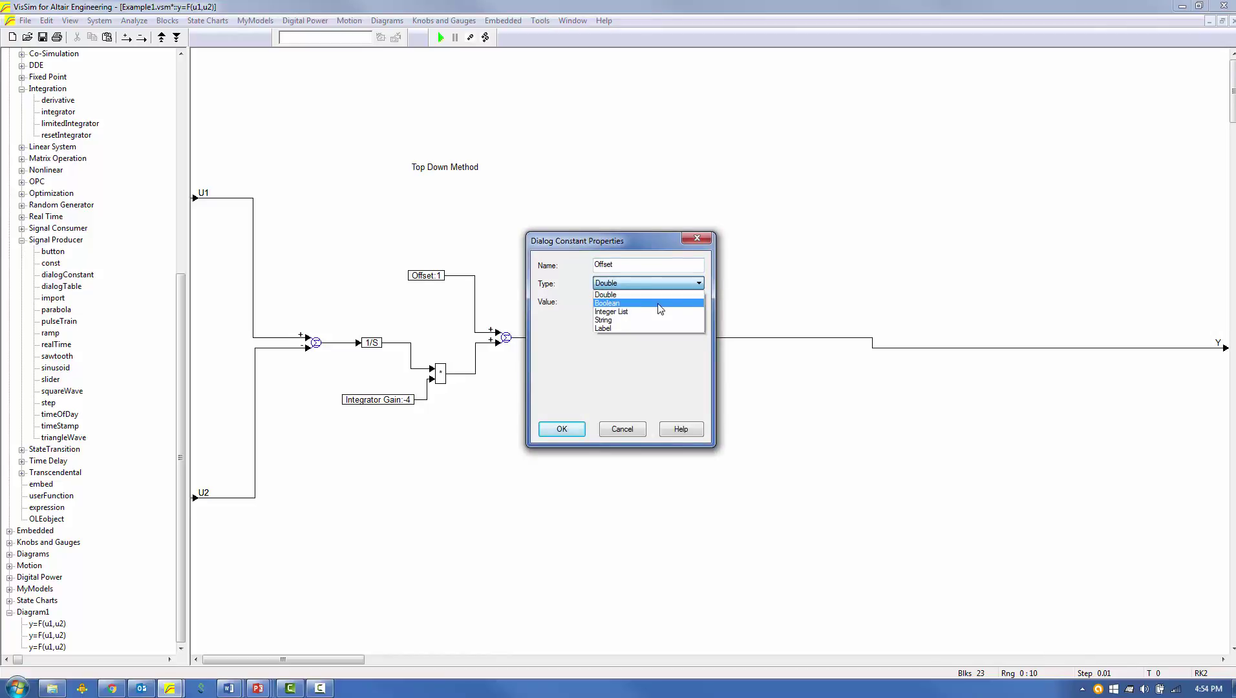
left_click(647, 300)
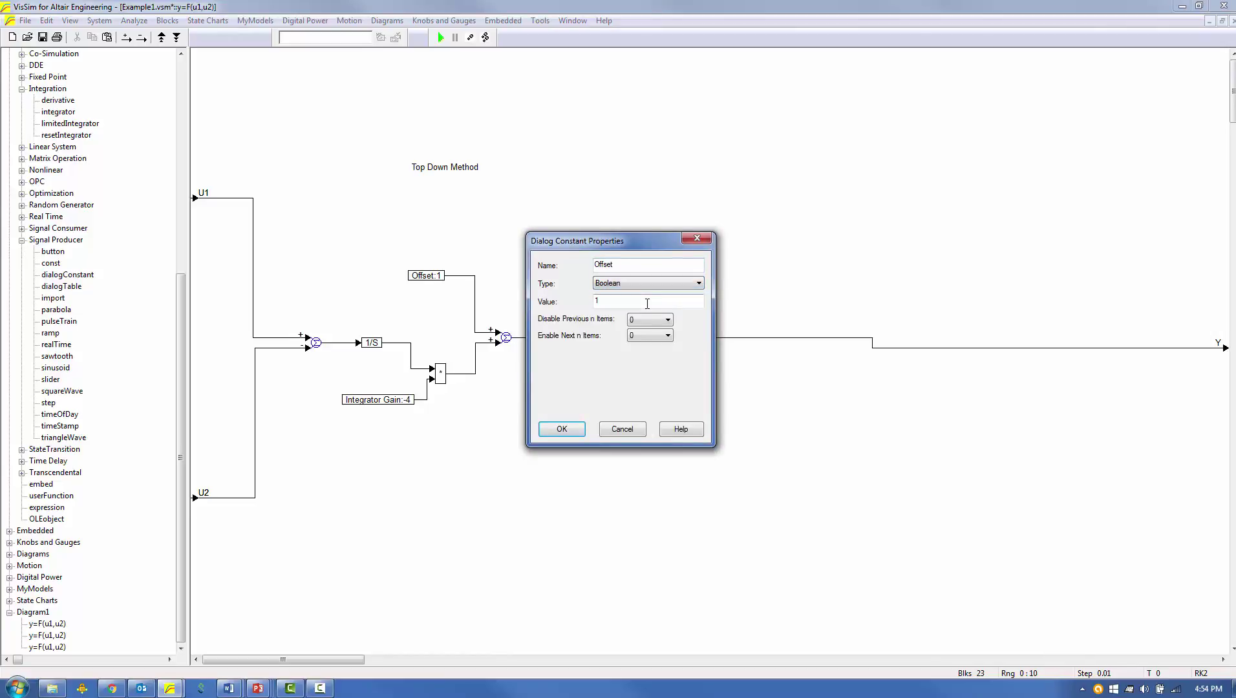
left_click(561, 430)
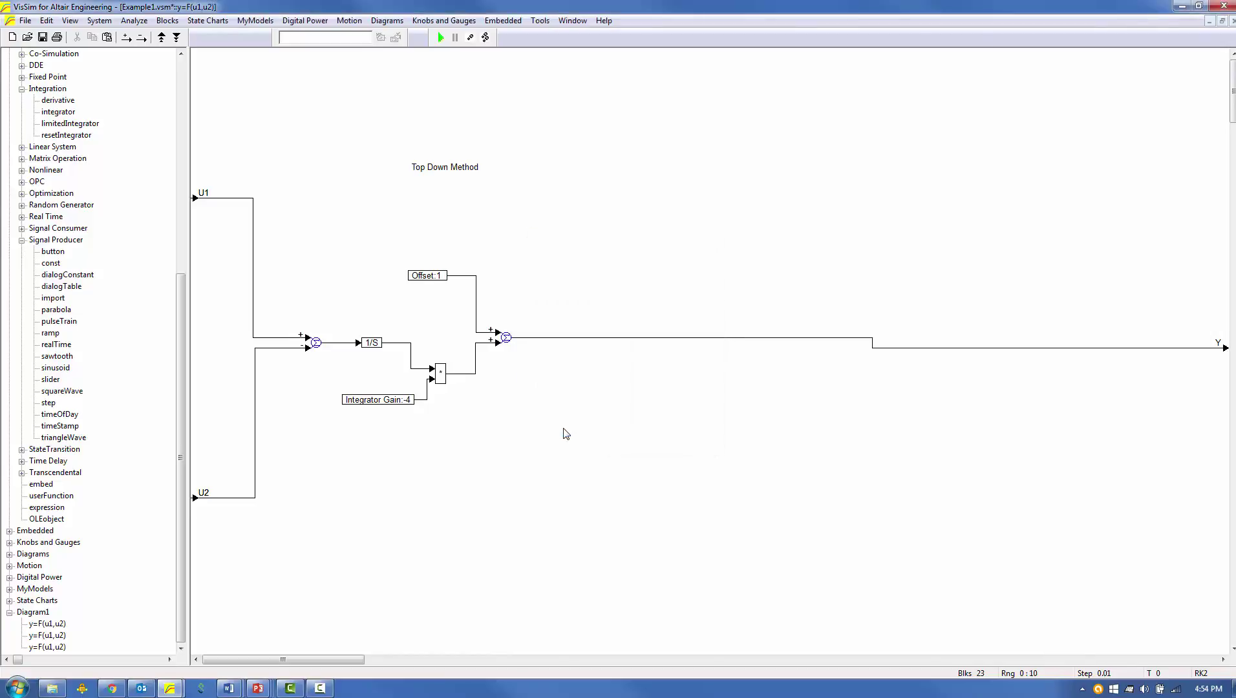
right_click(572, 317)
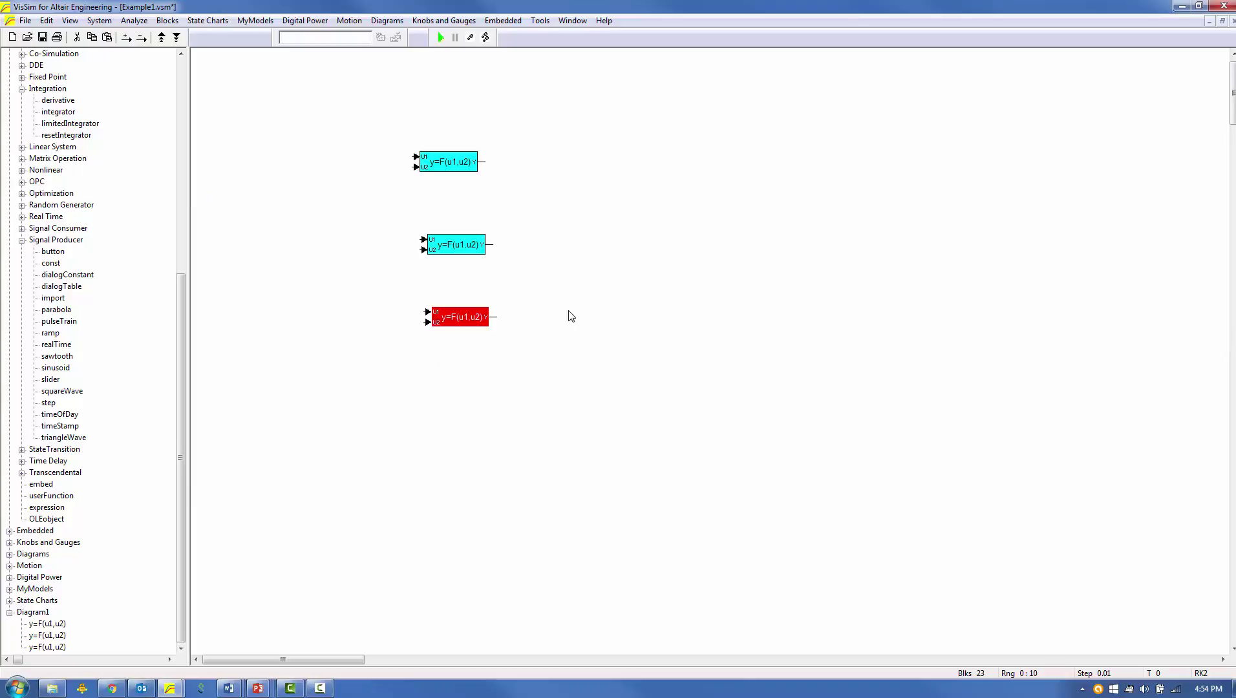
Check the generated dialog, move Offset below Integrator Gain inside the block, then reopen the dialog.
double_click(455, 324)
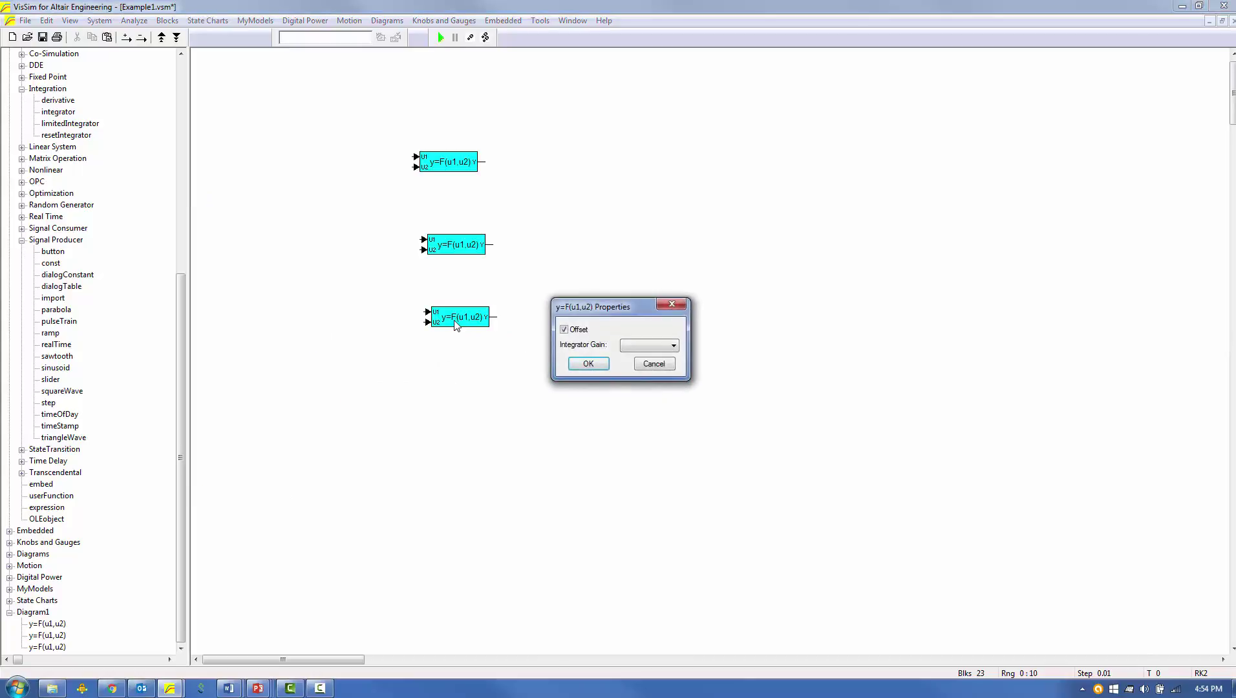
left_click(674, 348)
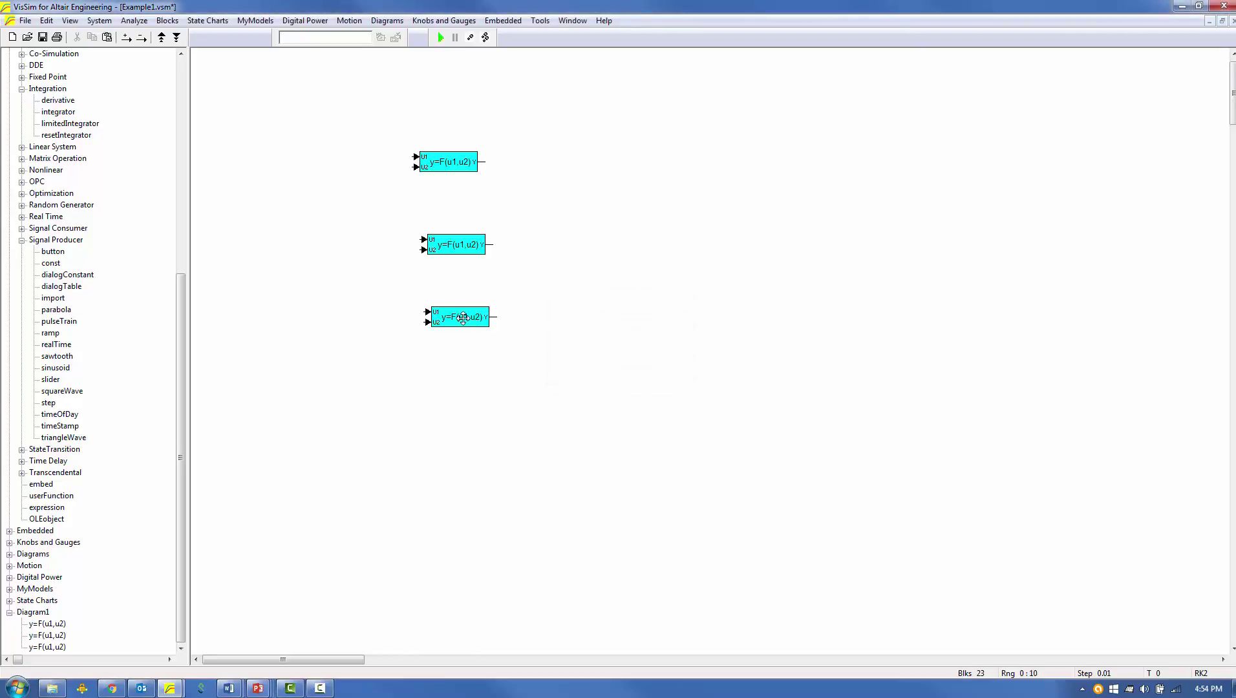
right_click(464, 326)
left_click_drag(435, 277, 453, 459)
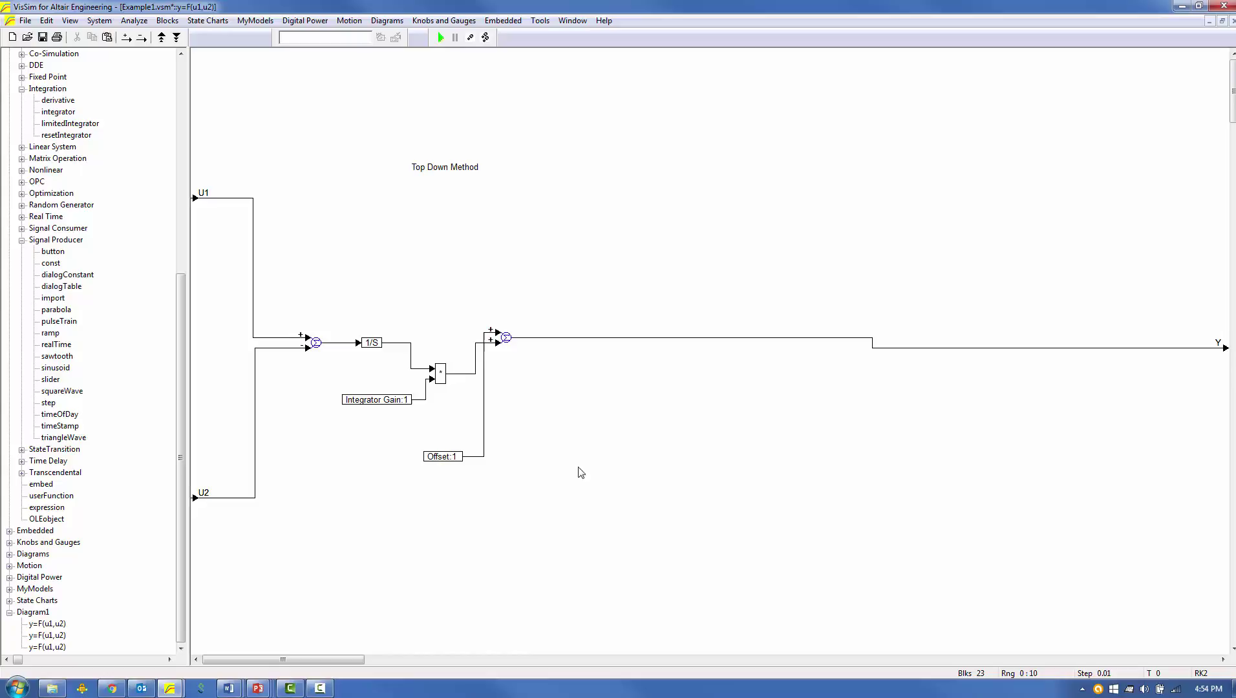
right_click(573, 466)
left_click(487, 403)
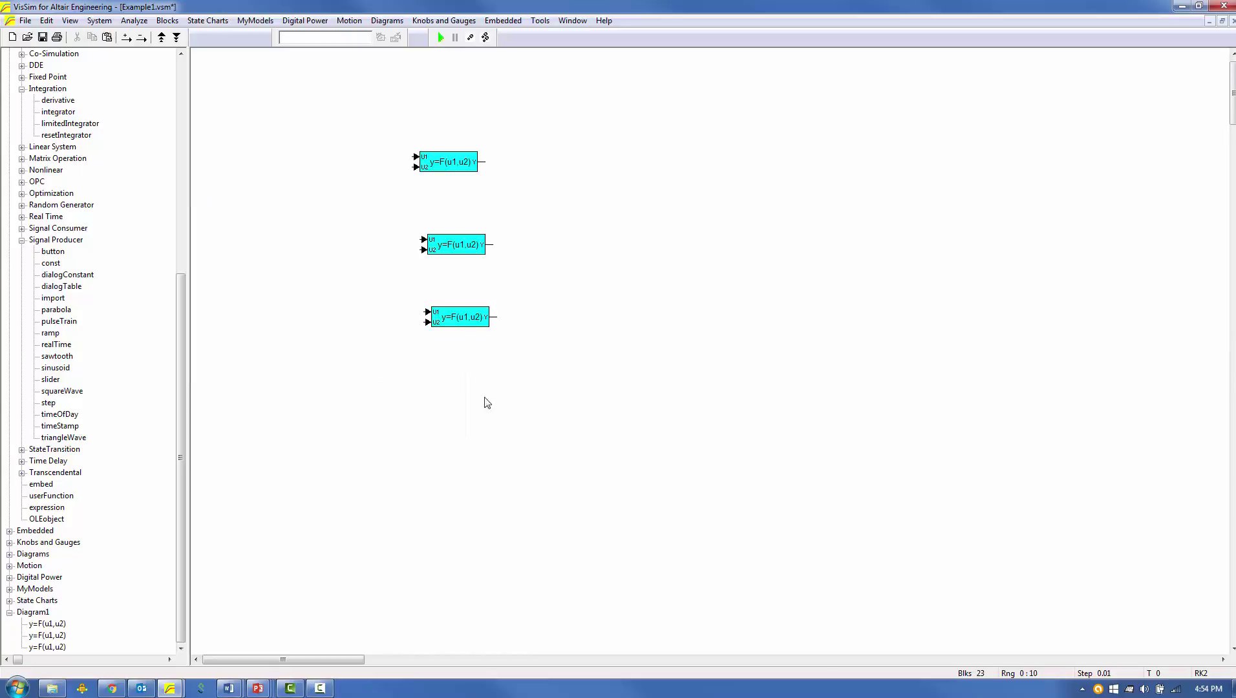
right_click(463, 326)
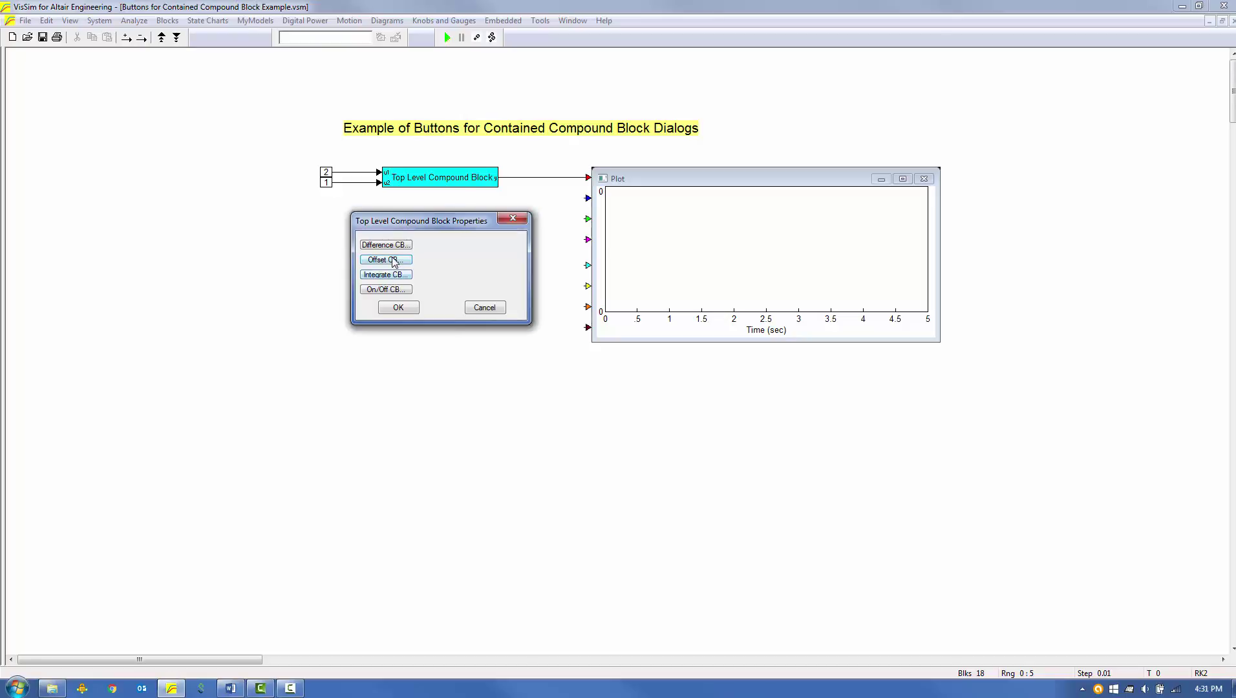
View the Offset CB, Integrate CB and On/Off CB dialogs from the top-level dialog, closing each with OK.
left_click(396, 260)
left_click(405, 290)
left_click(396, 276)
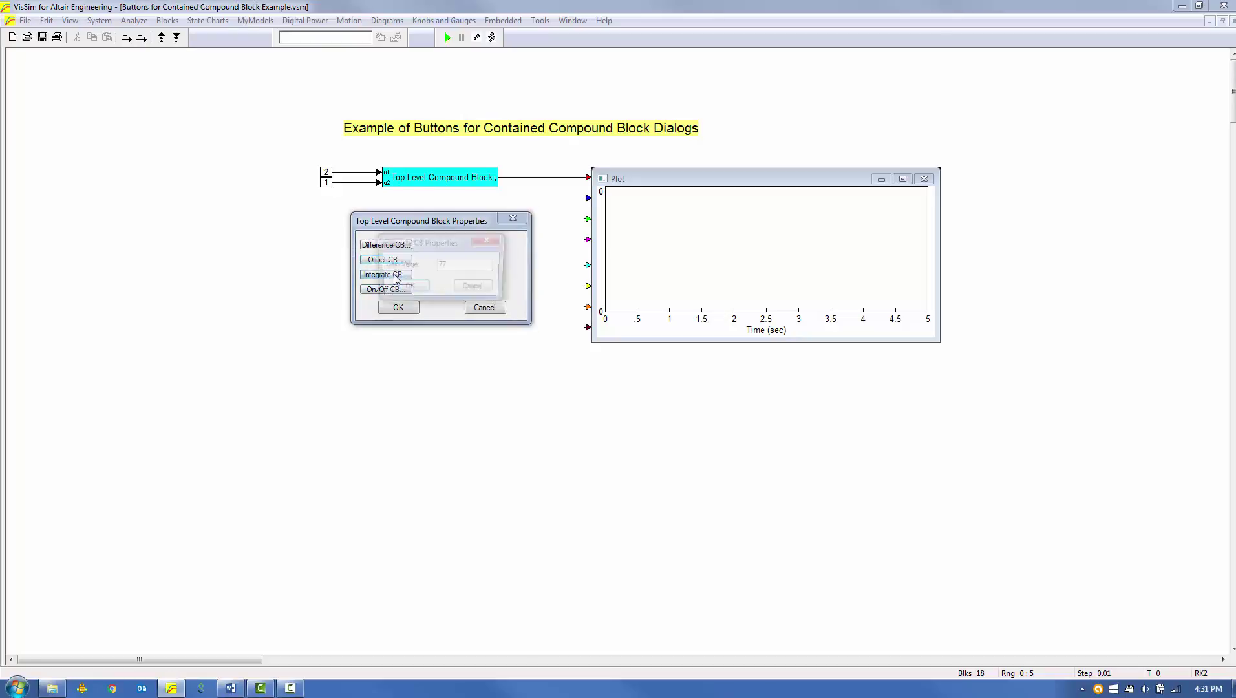
left_click(401, 288)
left_click(403, 290)
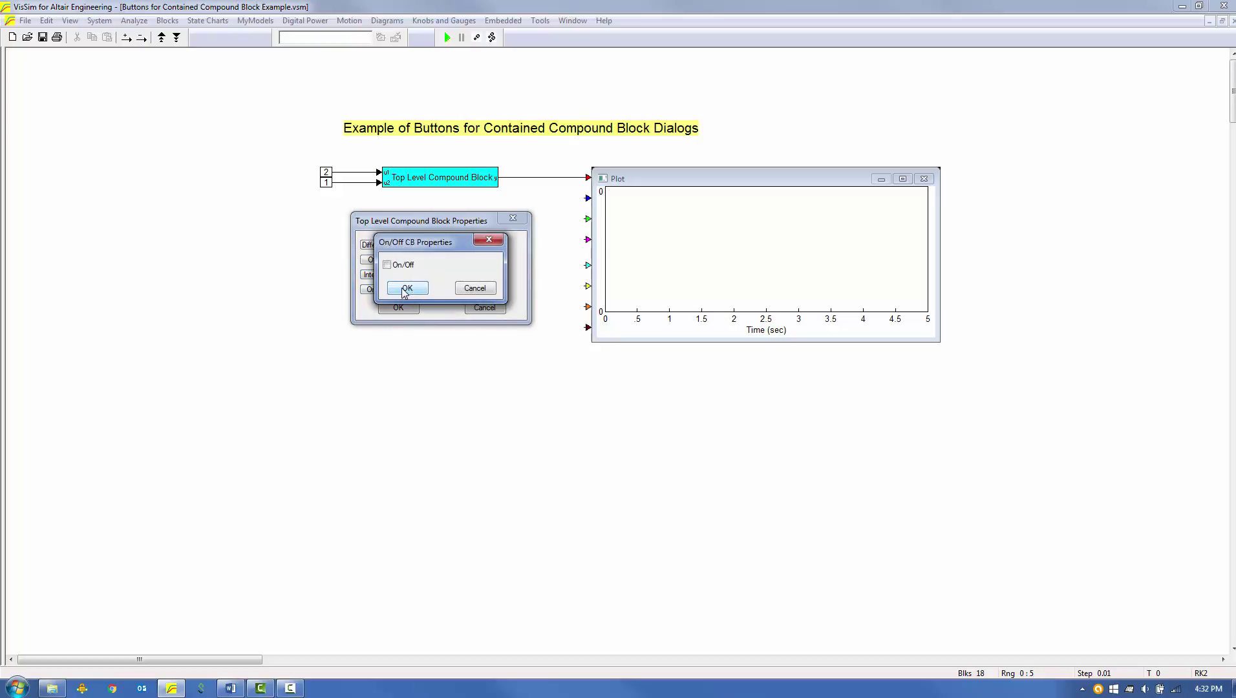
left_click(407, 289)
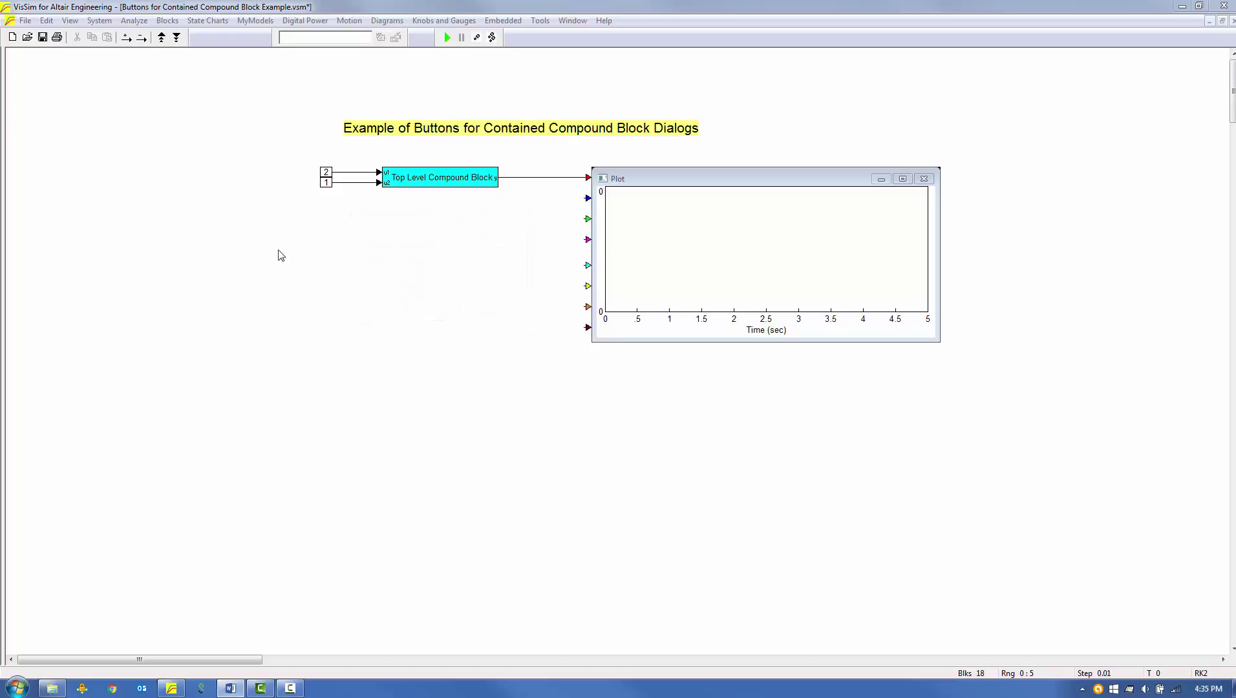
Check the Top Level Compound Block's properties, then enter it and check On/Off CB's compound properties.
right_click(443, 178)
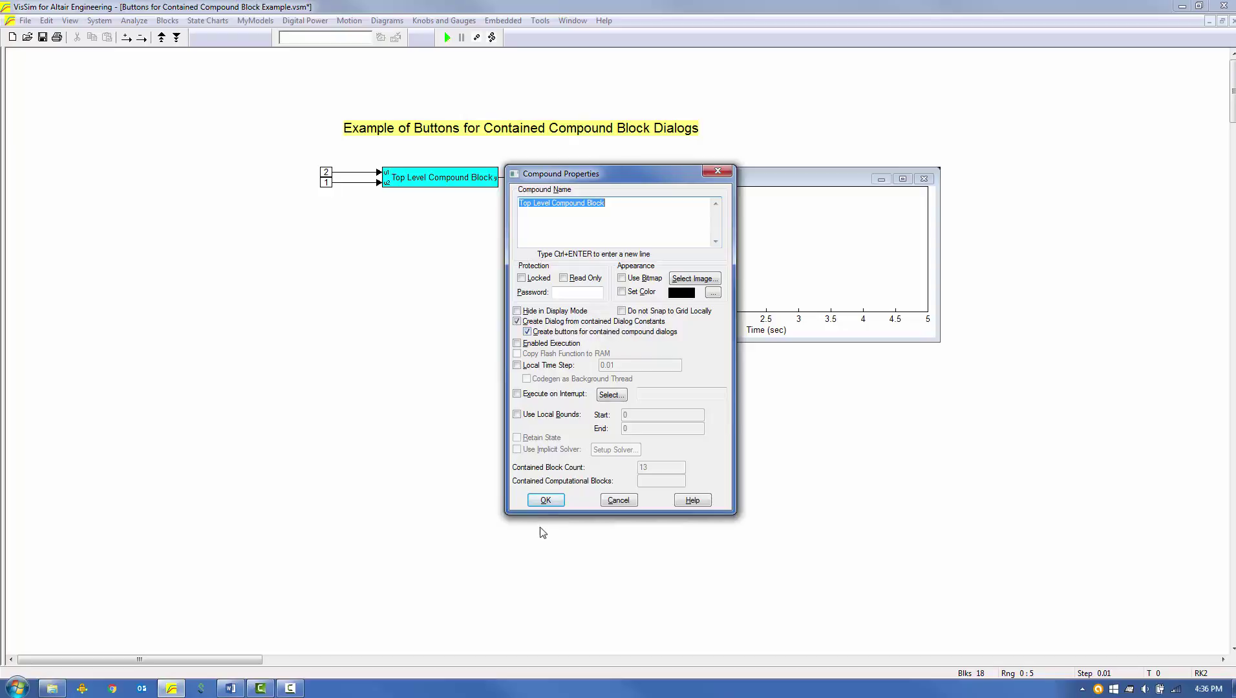
left_click(546, 501)
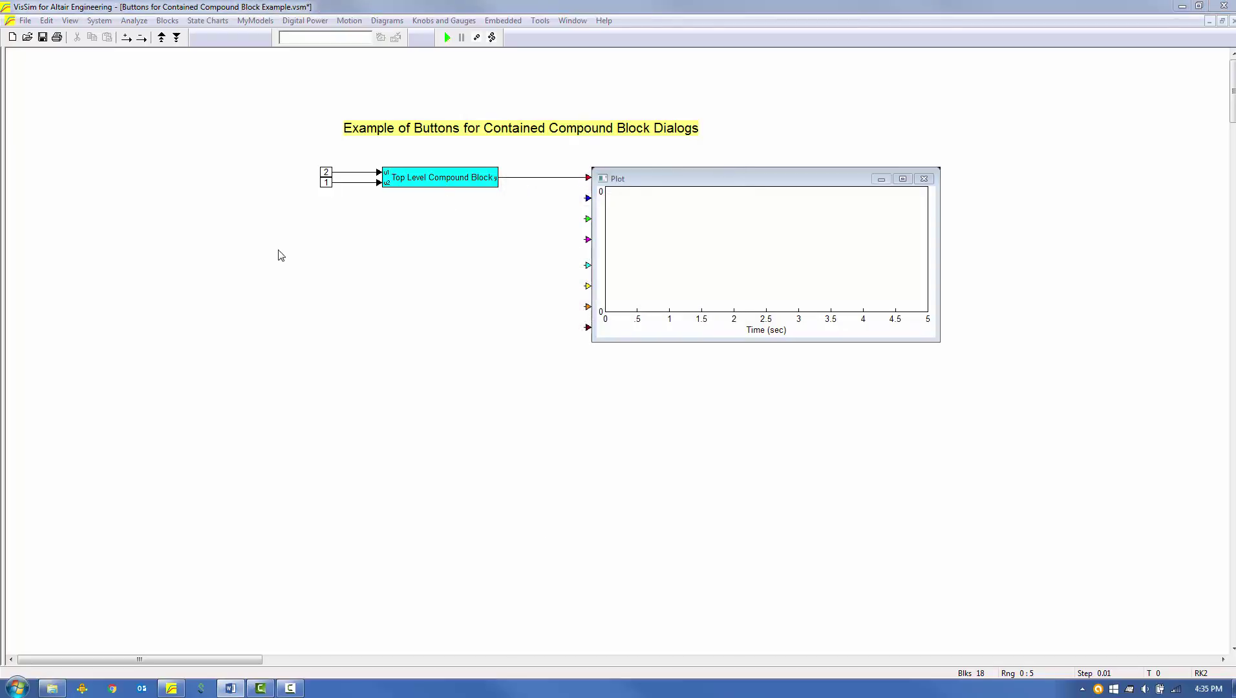
double_click(430, 176)
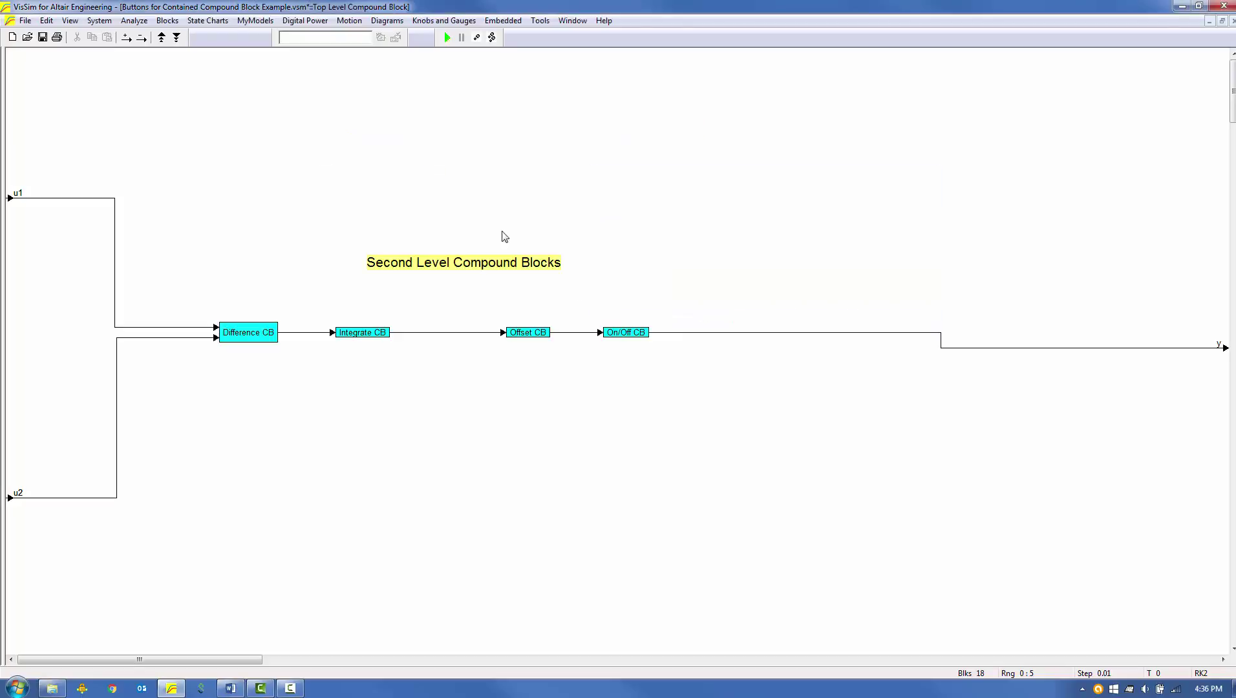
right_click(630, 329)
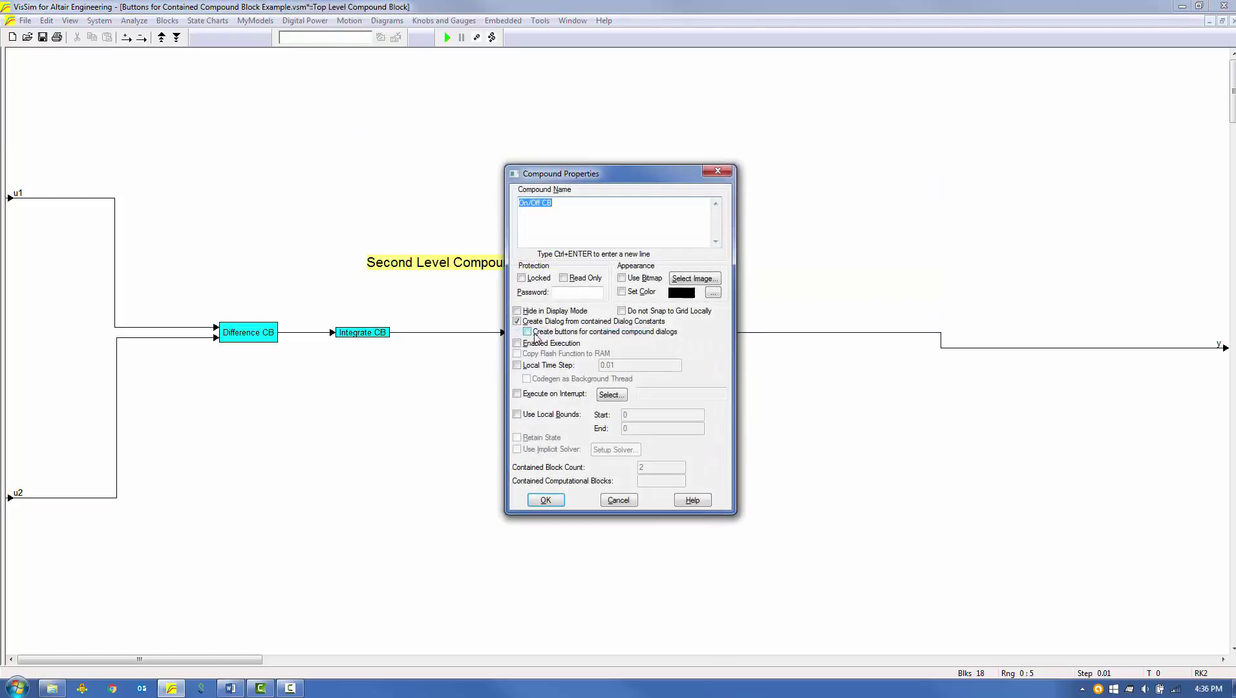
left_click(546, 500)
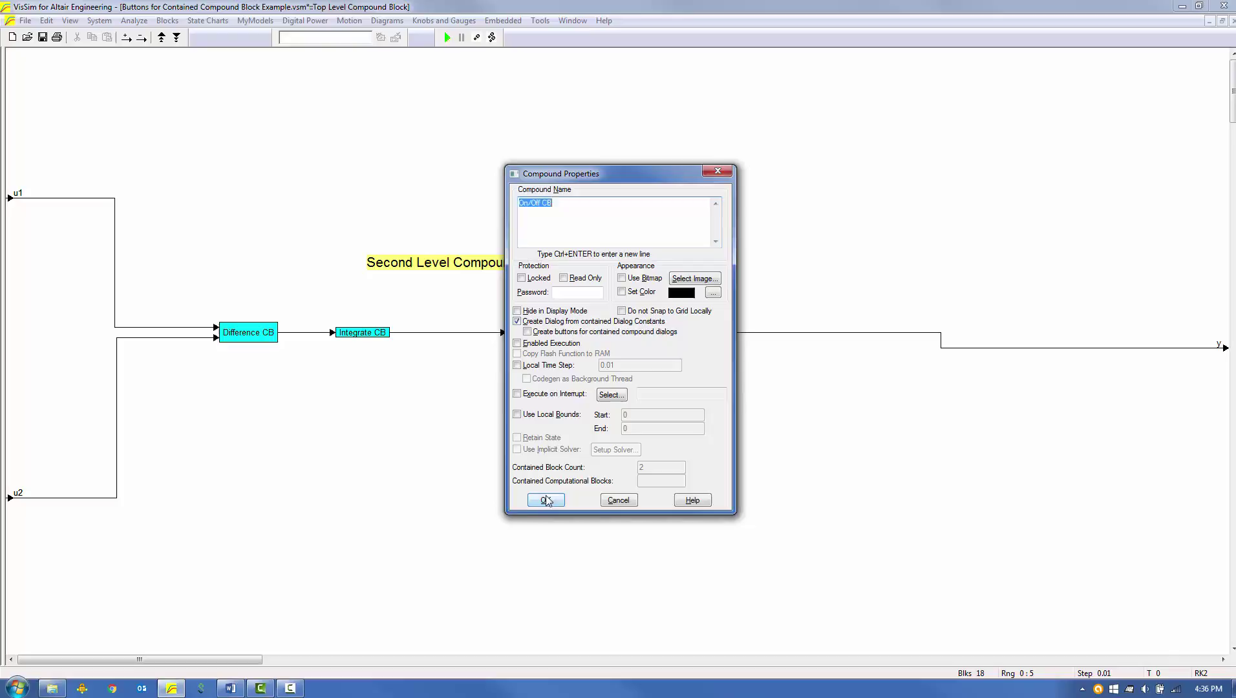